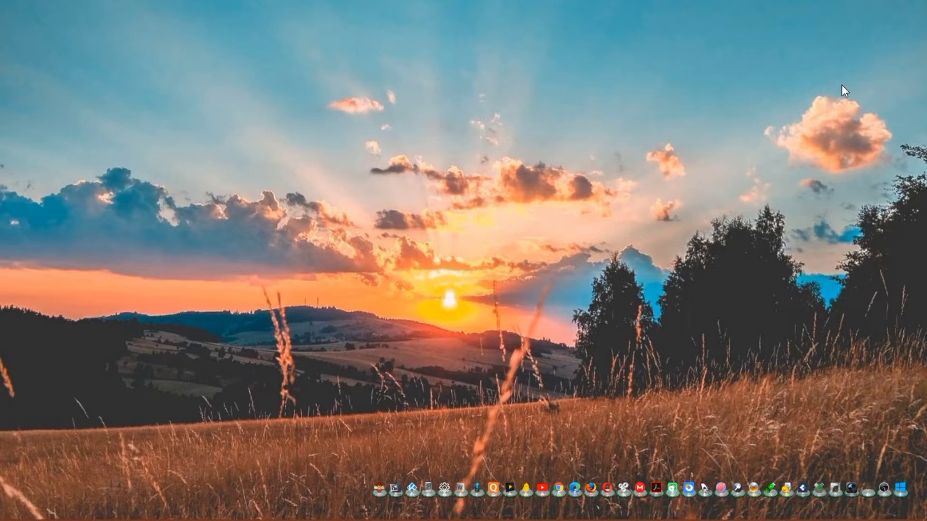
Switch to the Excel workbook and centre all the headings in A1:F1 horizontally.
key(alt+Tab)
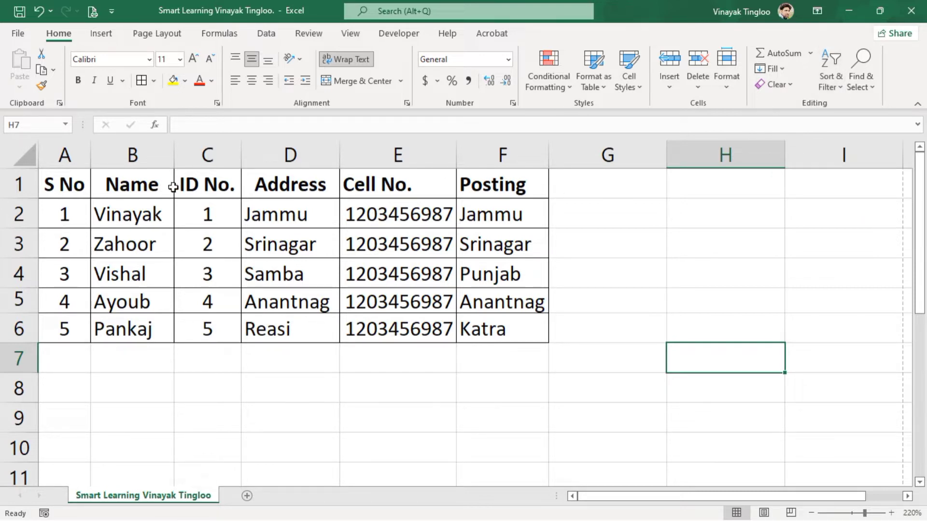
drag(75, 183, 502, 188)
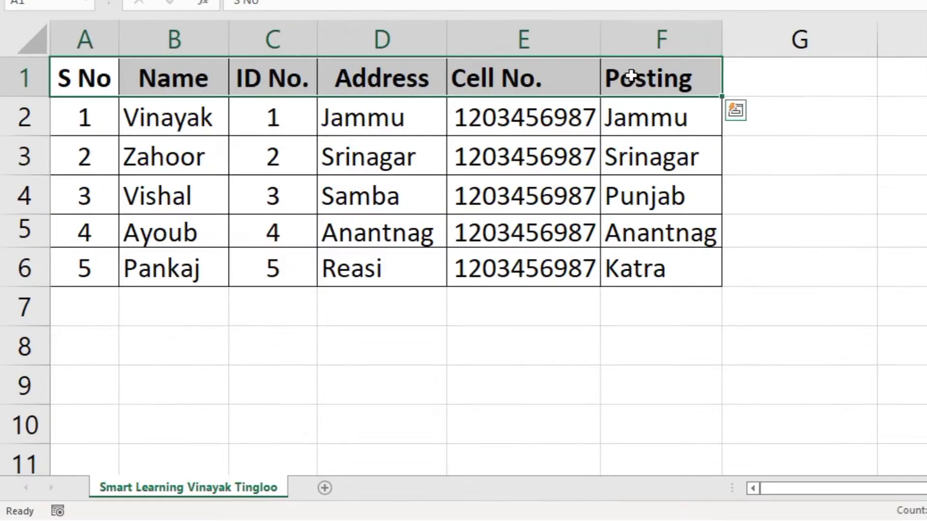
click(349, 1)
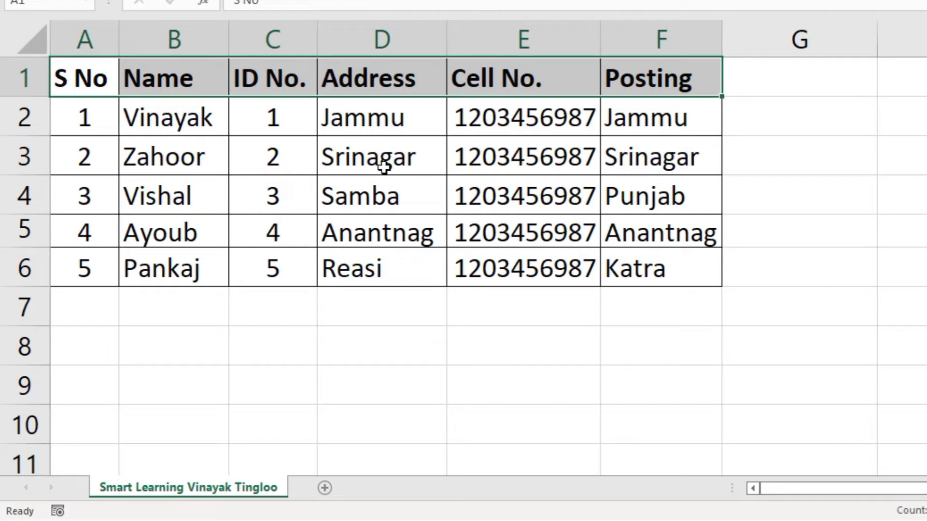
click(348, 1)
click(377, 139)
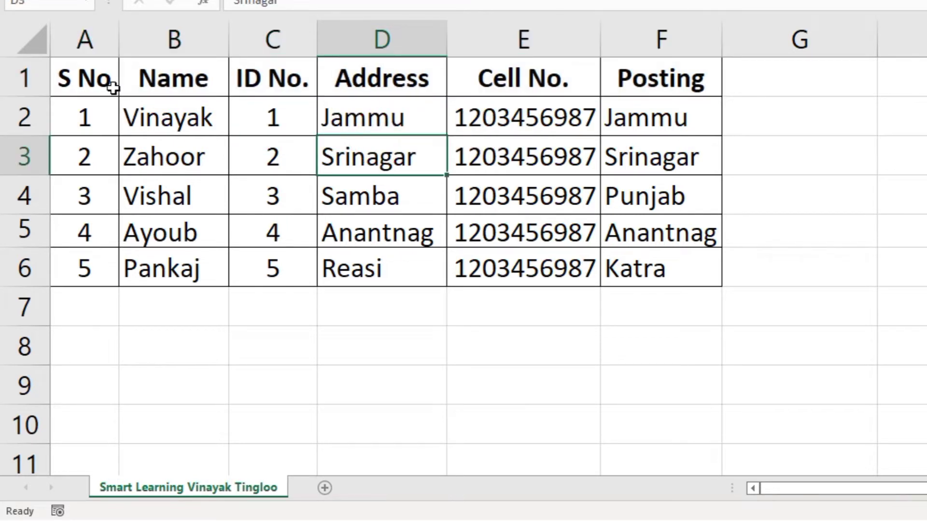
Copy the whole table, A1:F6, including its heading row.
click(103, 81)
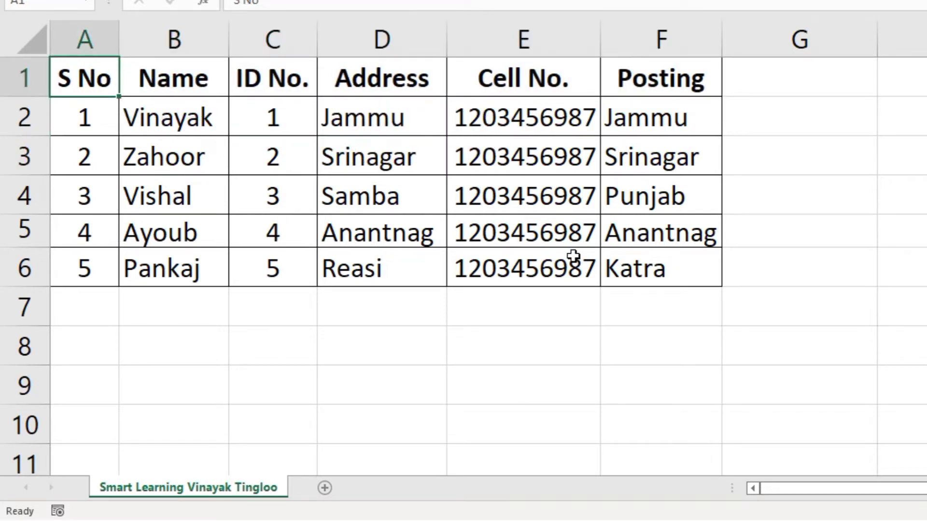
key(ctrl+shift+Right)
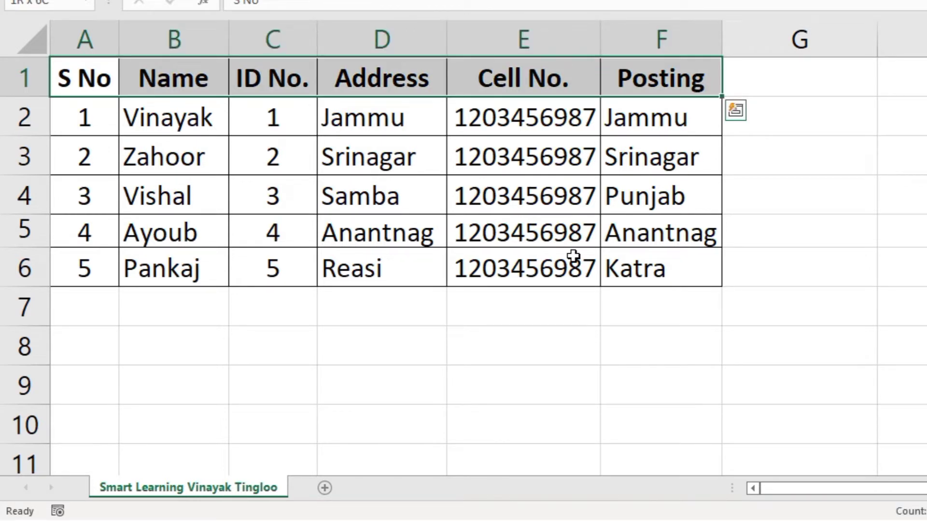
key(ctrl+shift+Down)
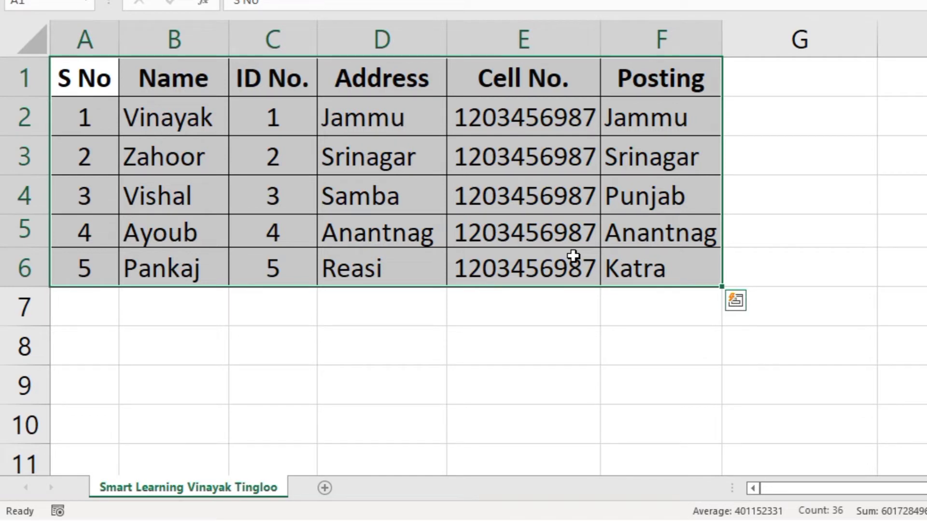
key(ctrl+c)
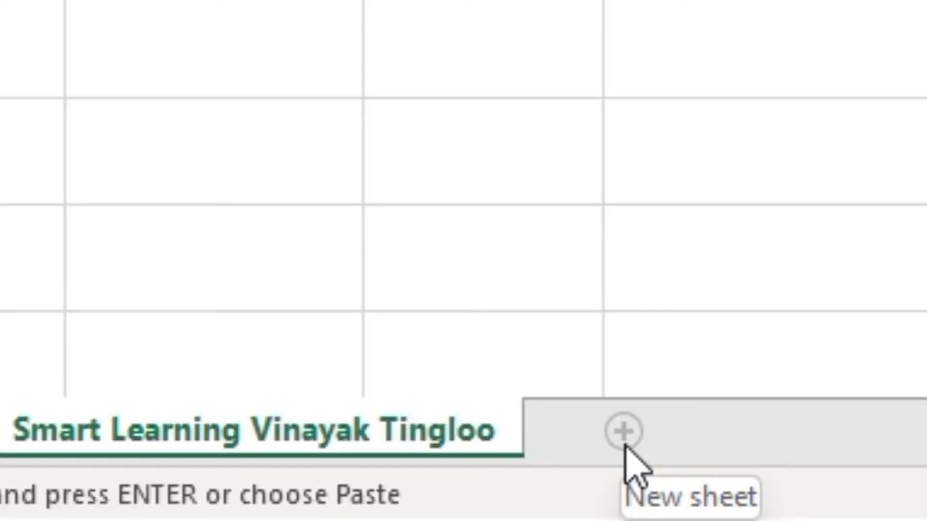
Add a new sheet and paste the copied table transposed at A1 with Paste Special.
click(625, 445)
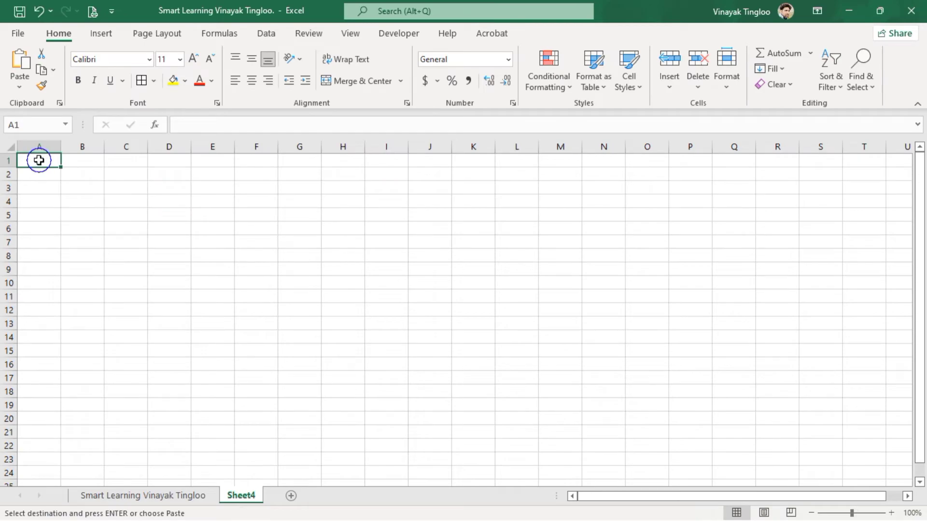
right_click(39, 160)
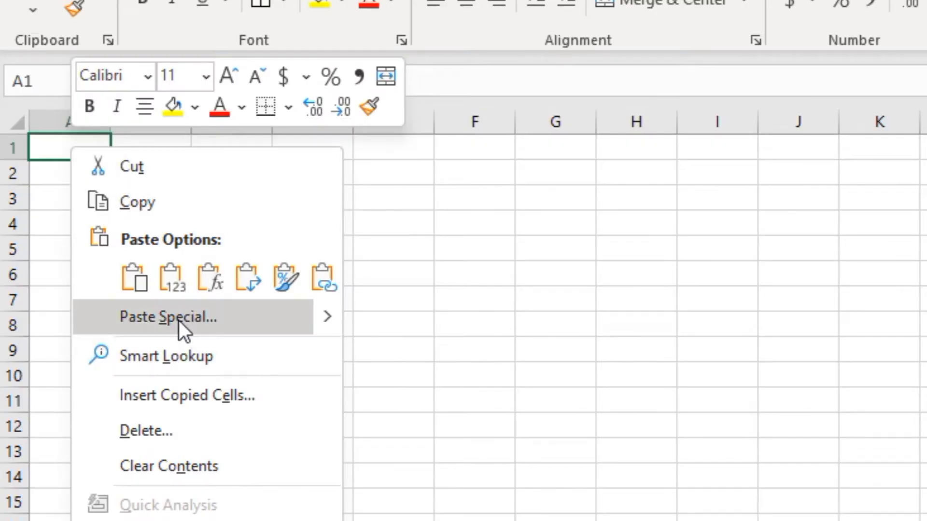
click(179, 320)
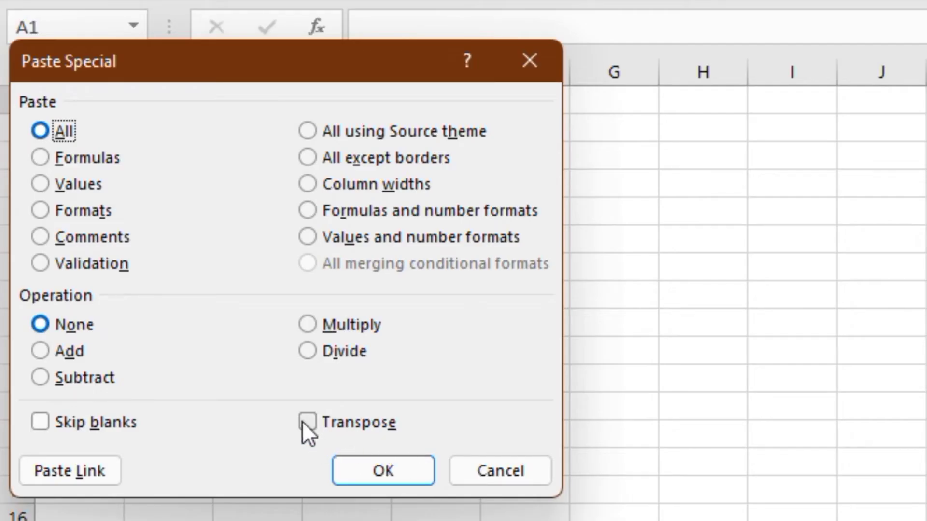
click(308, 420)
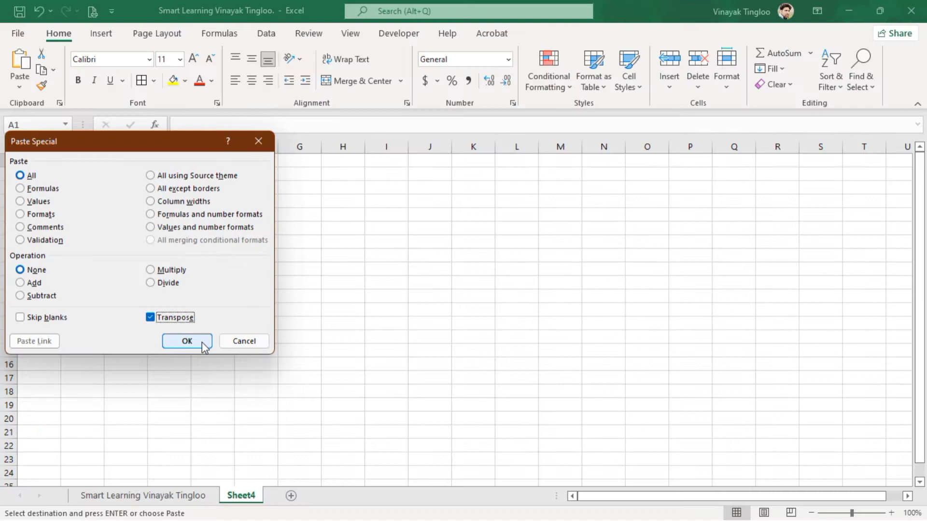
click(410, 473)
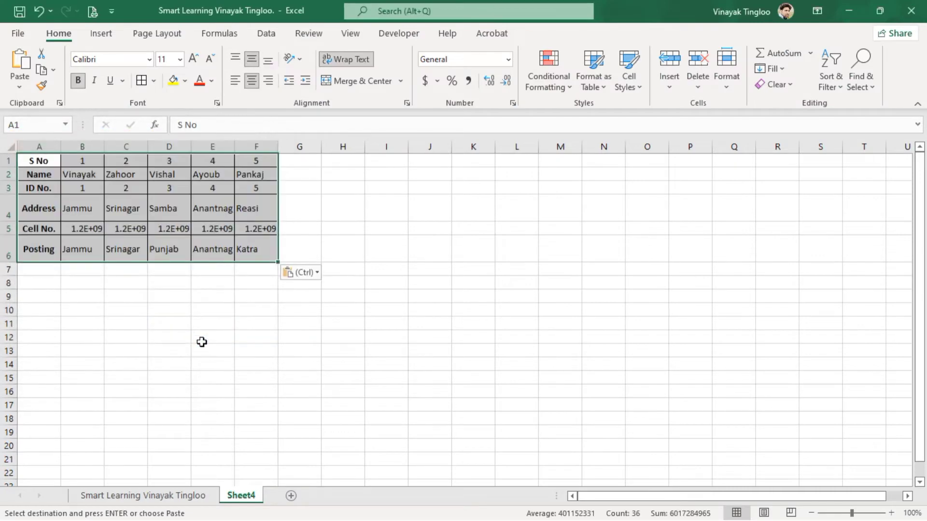
Delete the S No row from the transposed table on the new sheet.
scroll(222, 293, up, 5)
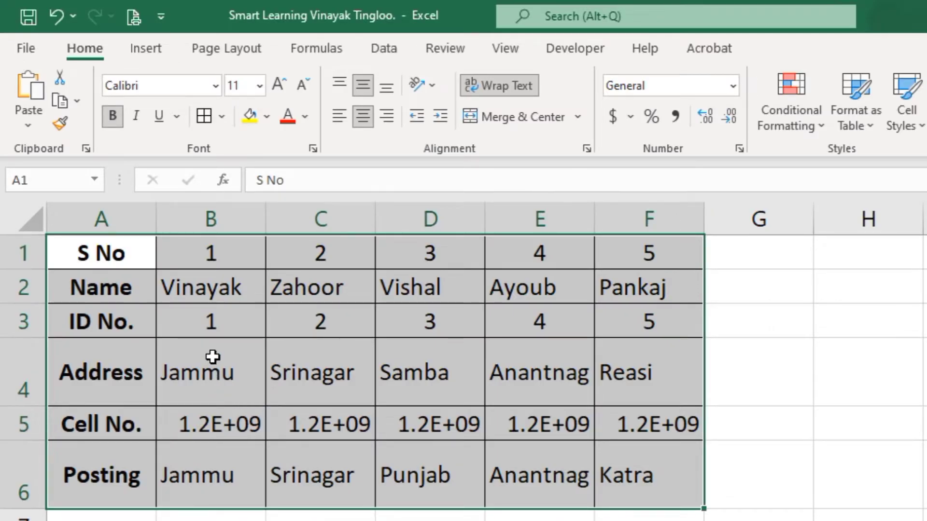
click(211, 373)
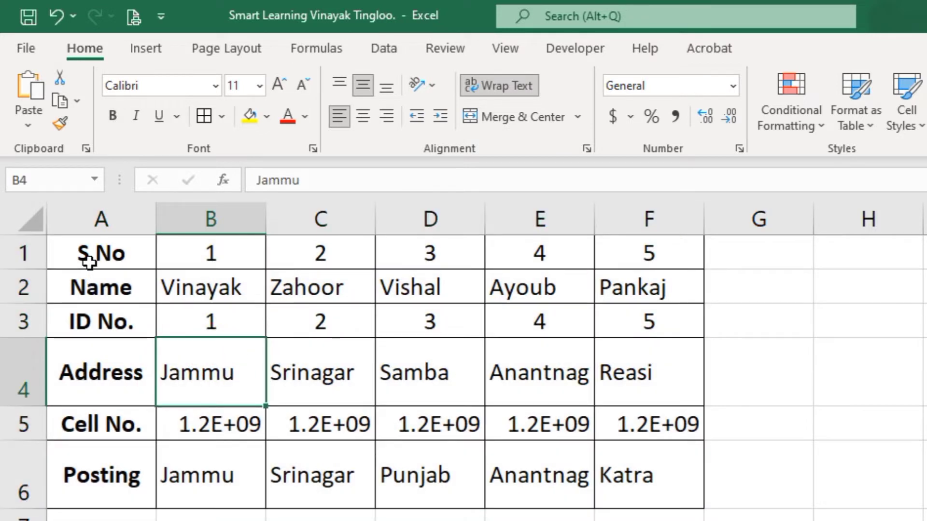
click(16, 253)
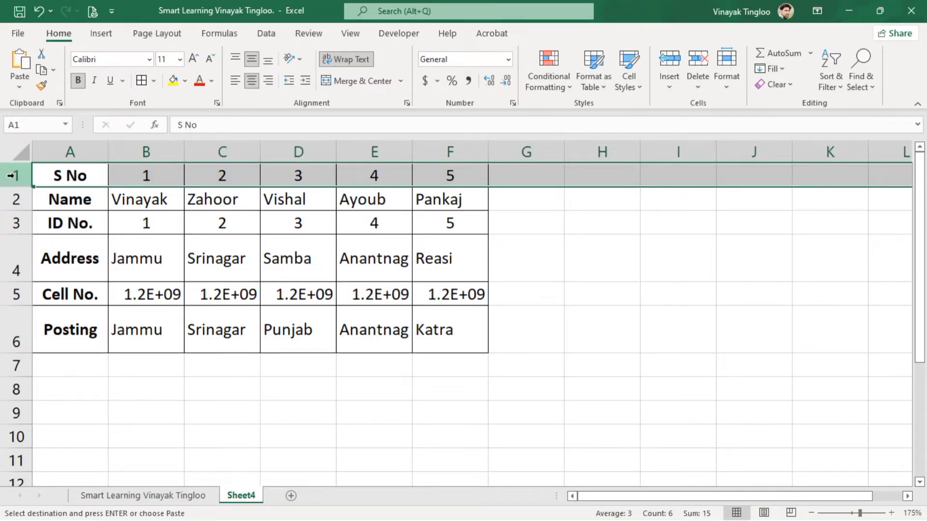
key(ctrl+minus)
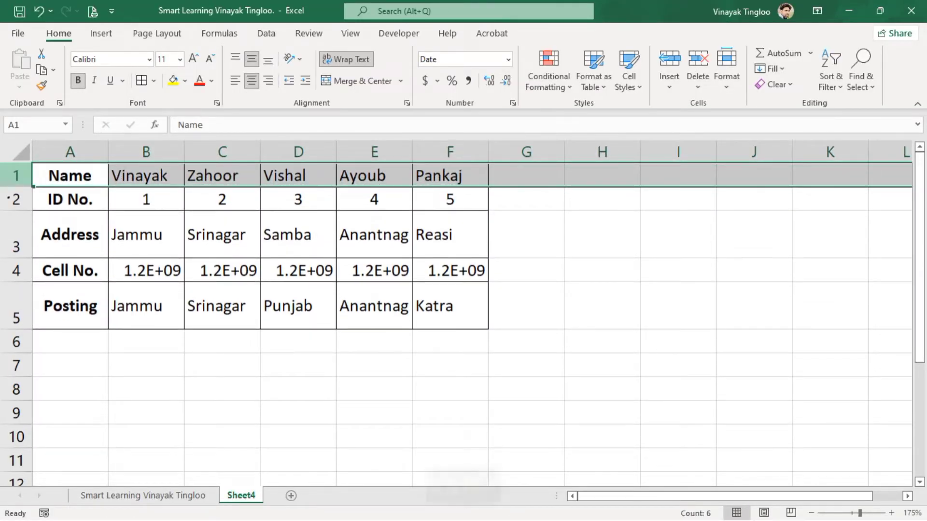
click(145, 235)
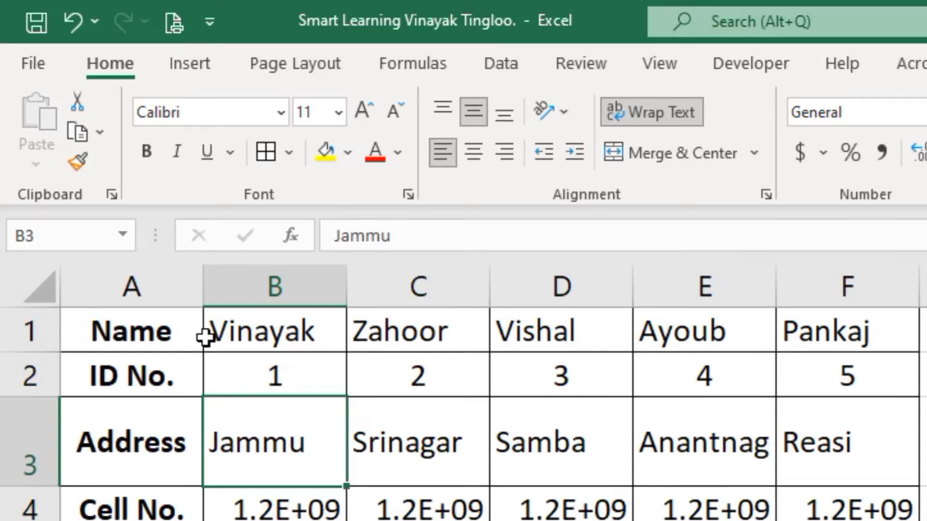
Set the font size of all cells on the sheet to 16.
click(37, 287)
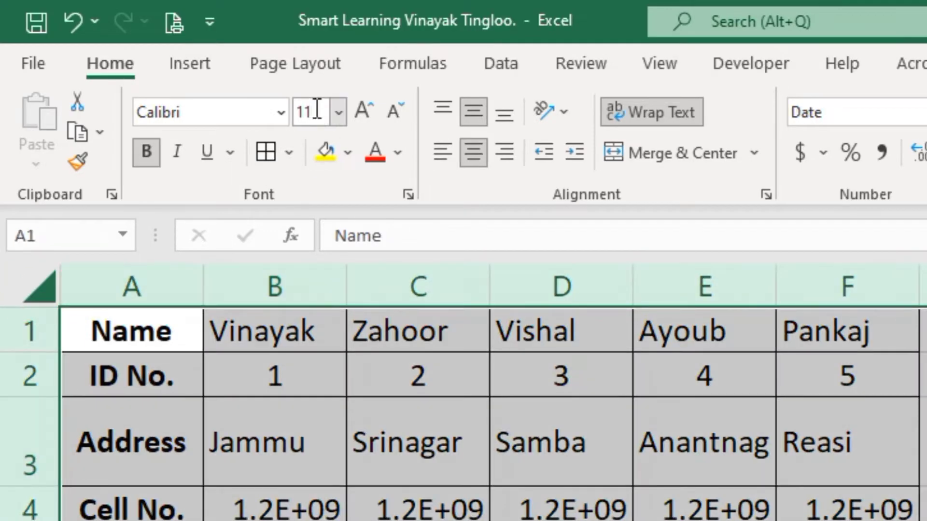
click(306, 112)
text(16)
key(Return)
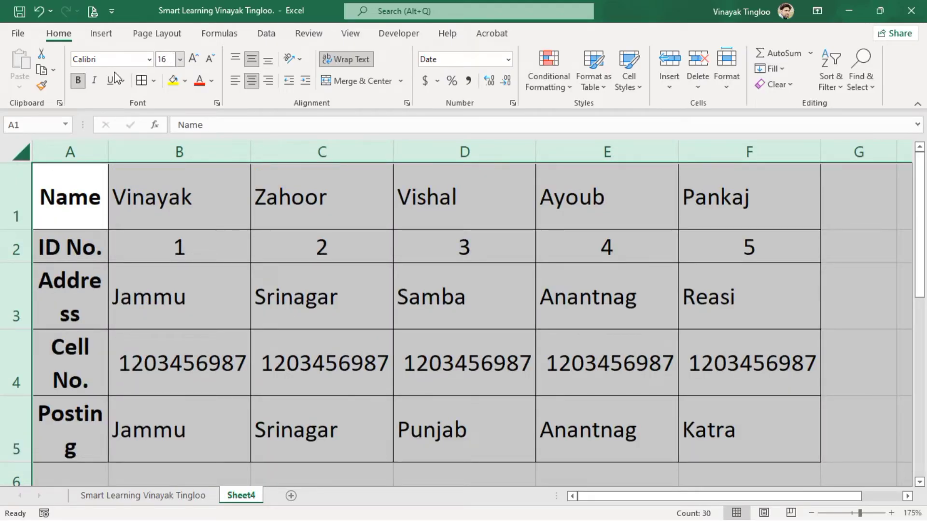
click(82, 214)
click(76, 250)
click(76, 295)
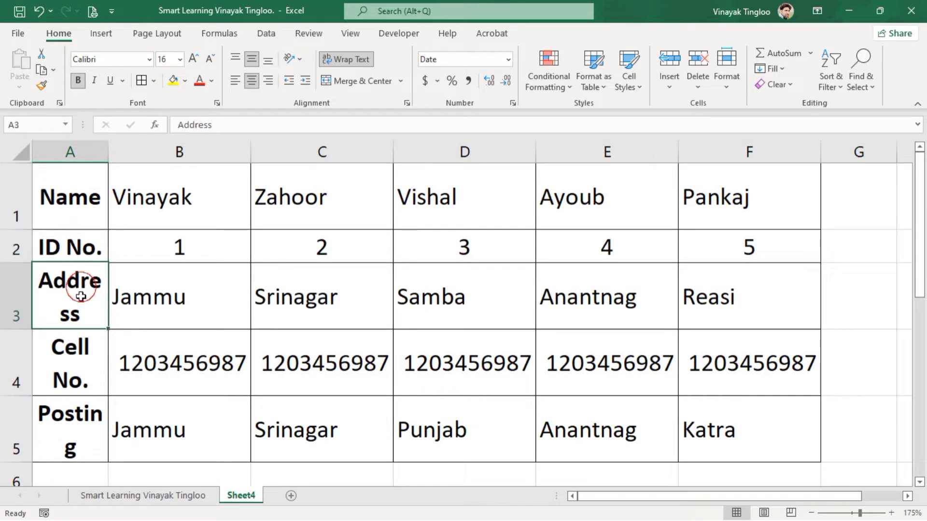
click(76, 367)
click(71, 425)
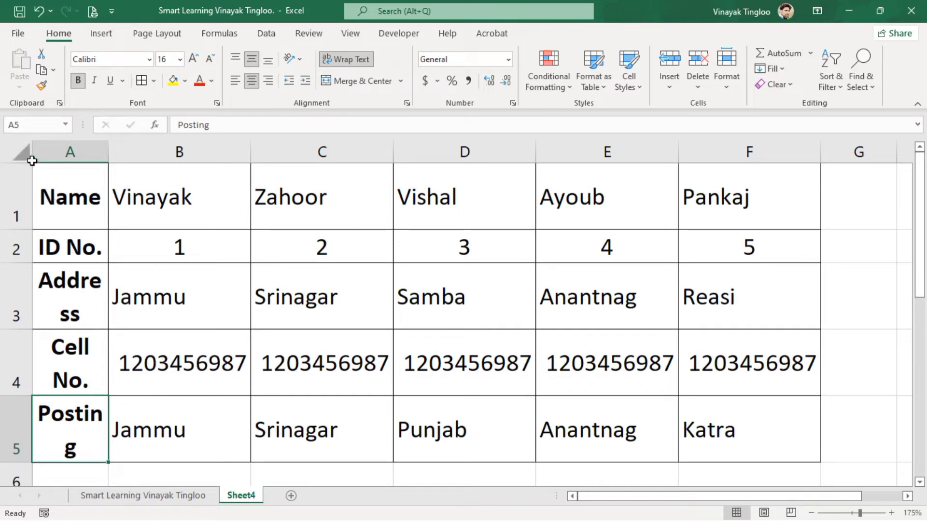
Left-align the contents of every cell on the sheet.
click(21, 150)
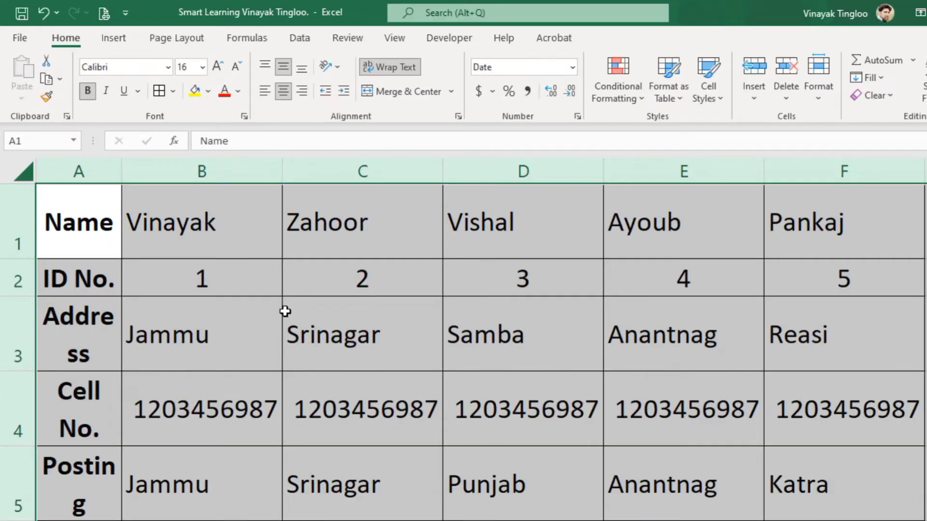
click(264, 93)
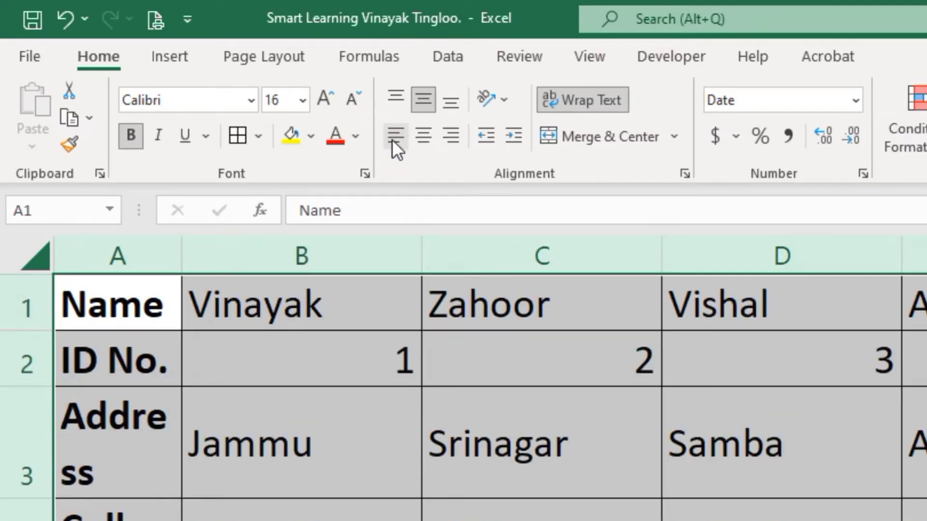
click(395, 137)
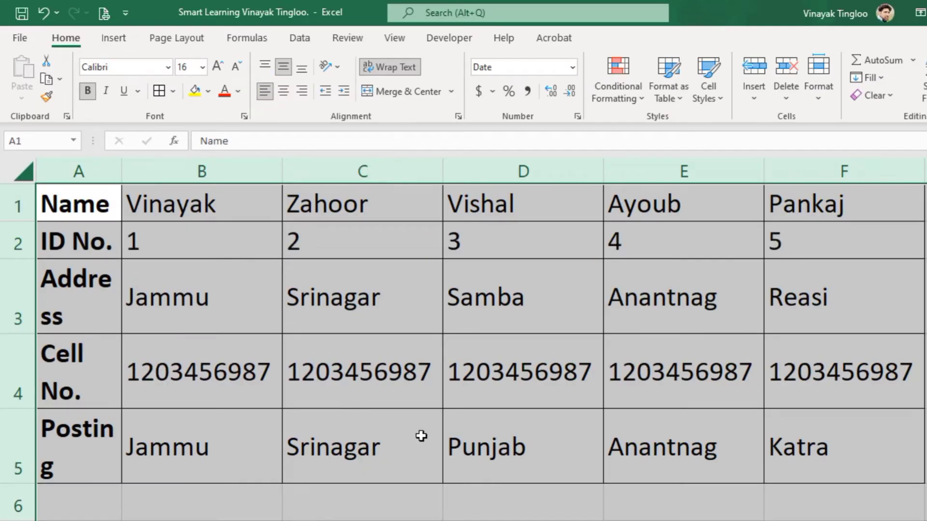
click(312, 367)
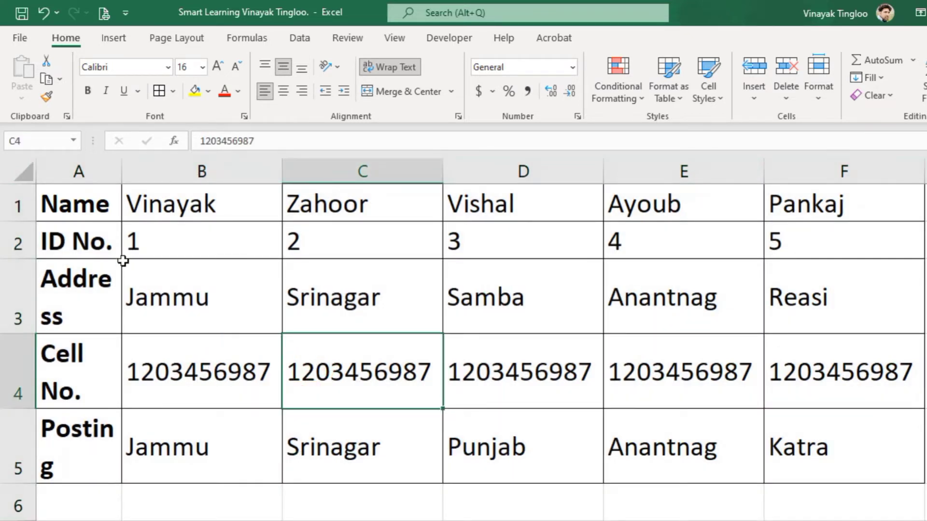
Widen column A so that each row label fits on a single line.
click(81, 171)
click(121, 175)
drag(106, 156, 316, 155)
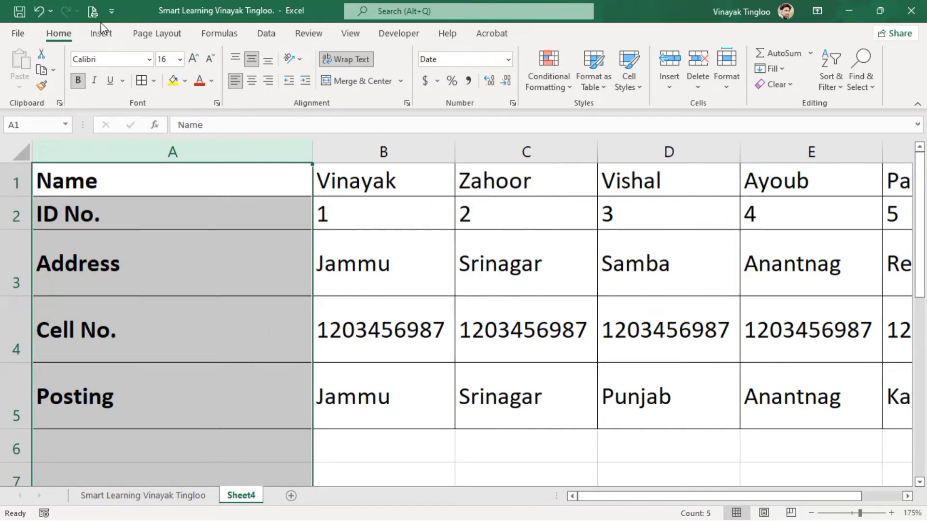
Check the sheet's print preview and widen column A further on the worksheet.
click(92, 11)
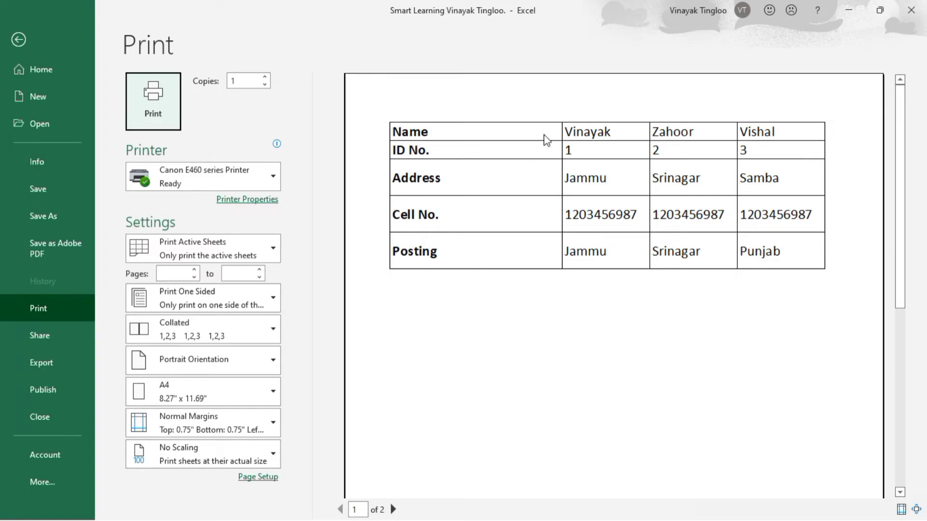
click(18, 39)
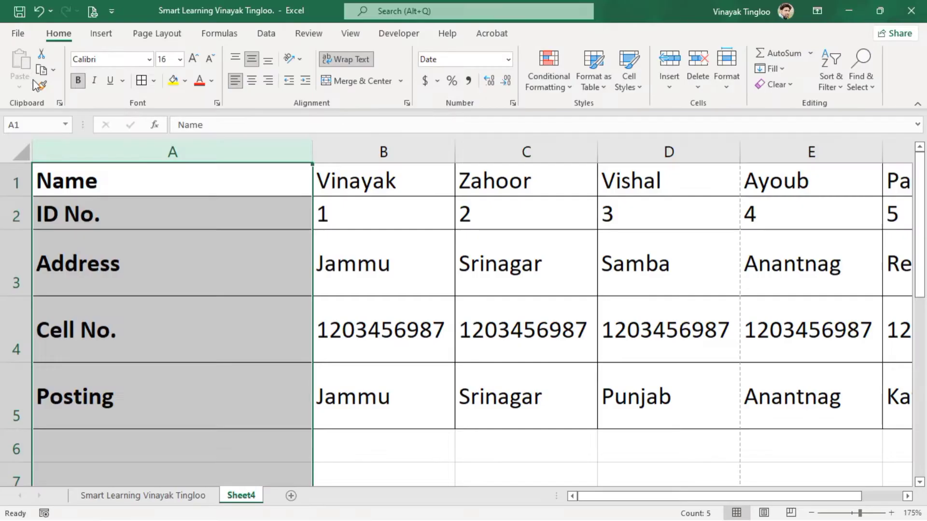
drag(311, 152, 434, 156)
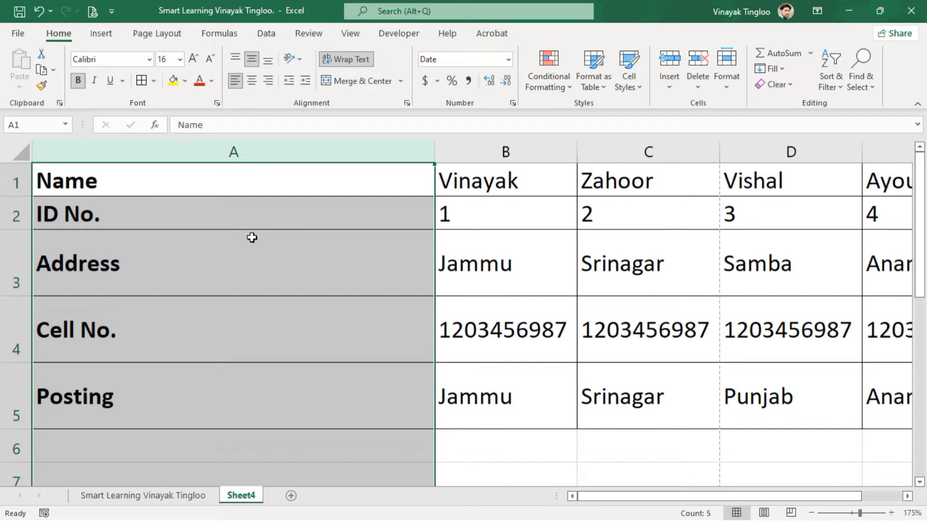
click(300, 289)
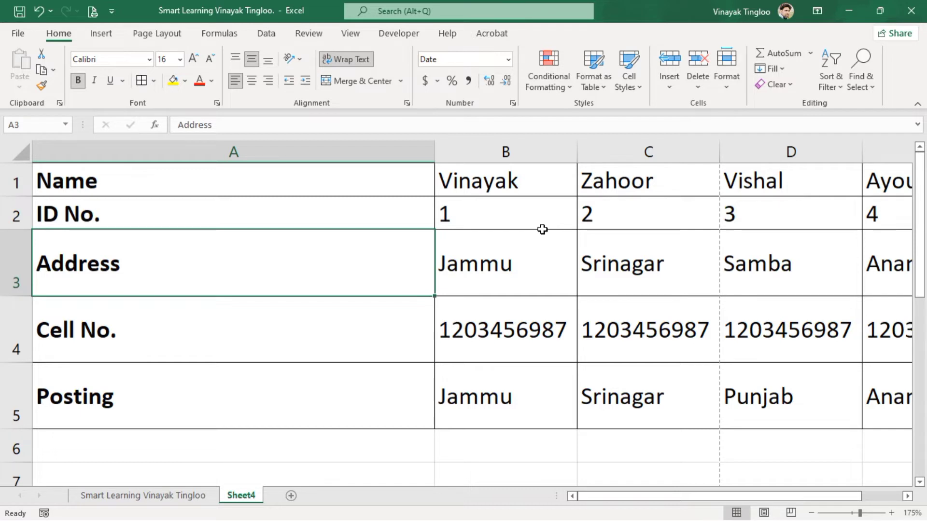
Widen columns B through F equally so that column A and one record column fill the page width.
click(511, 153)
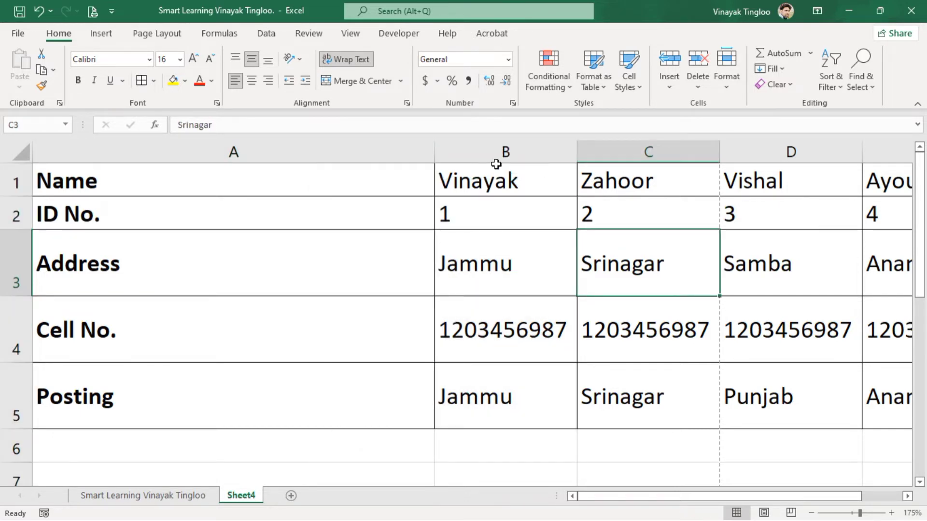
click(494, 149)
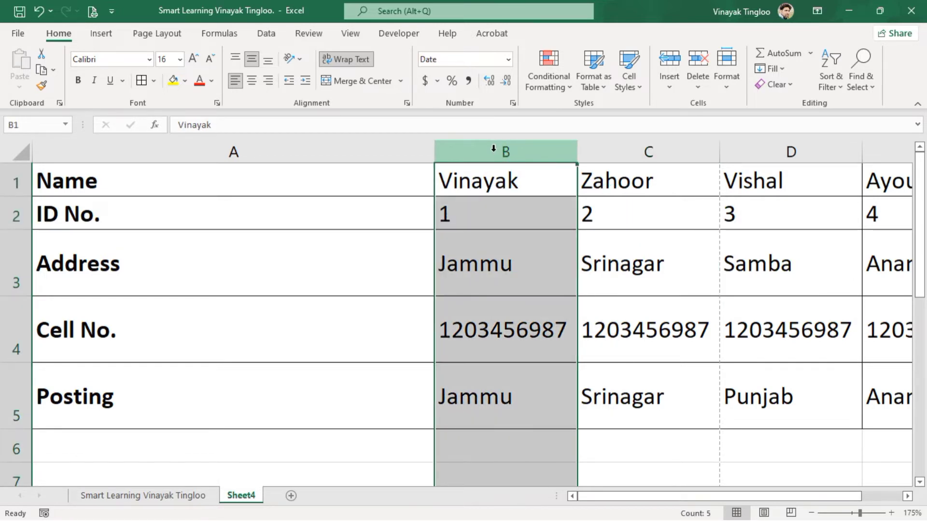
key(ctrl+shift+Right)
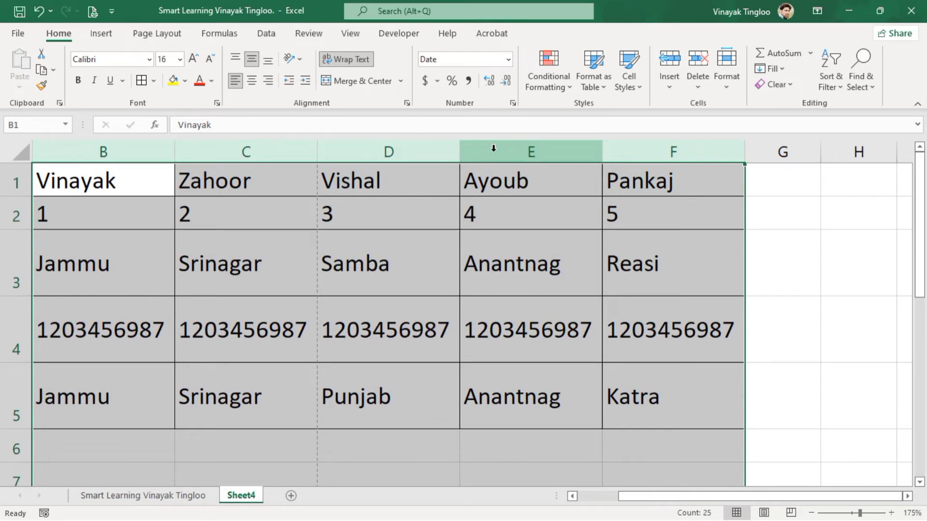
drag(652, 496, 611, 496)
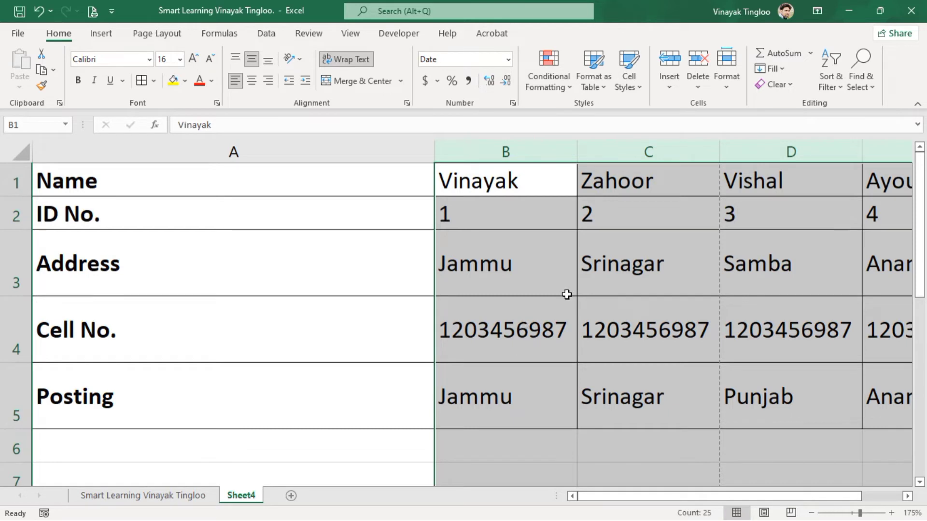
drag(579, 142, 708, 146)
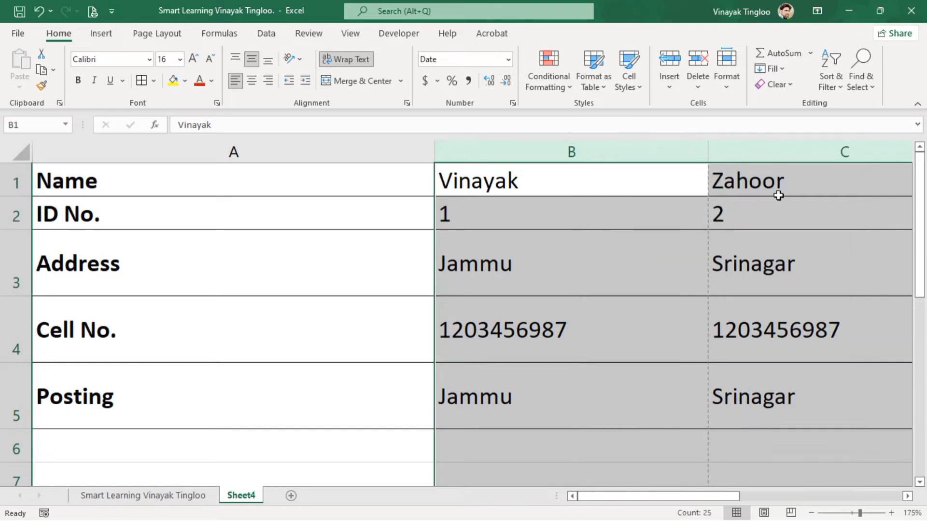
Check the sheet's print preview and widen columns B through F slightly further on the worksheet.
click(93, 12)
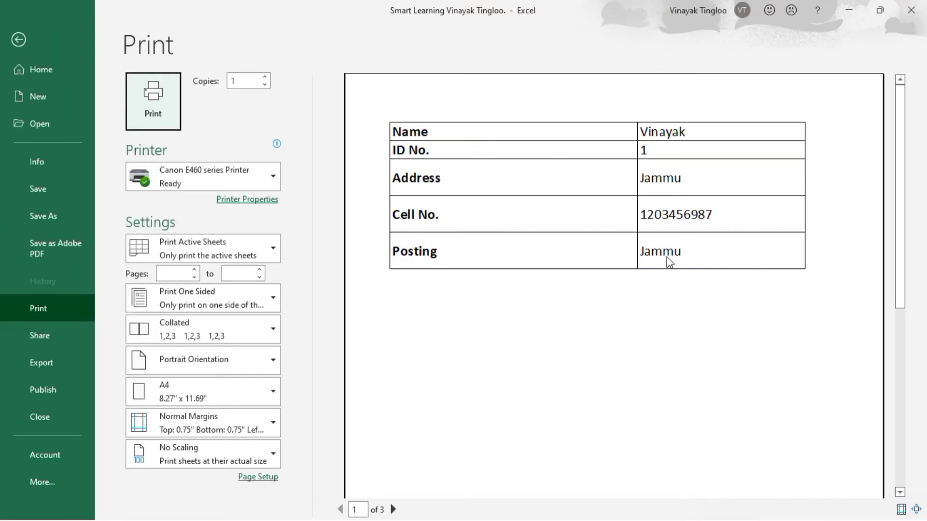
click(18, 39)
drag(708, 147, 730, 149)
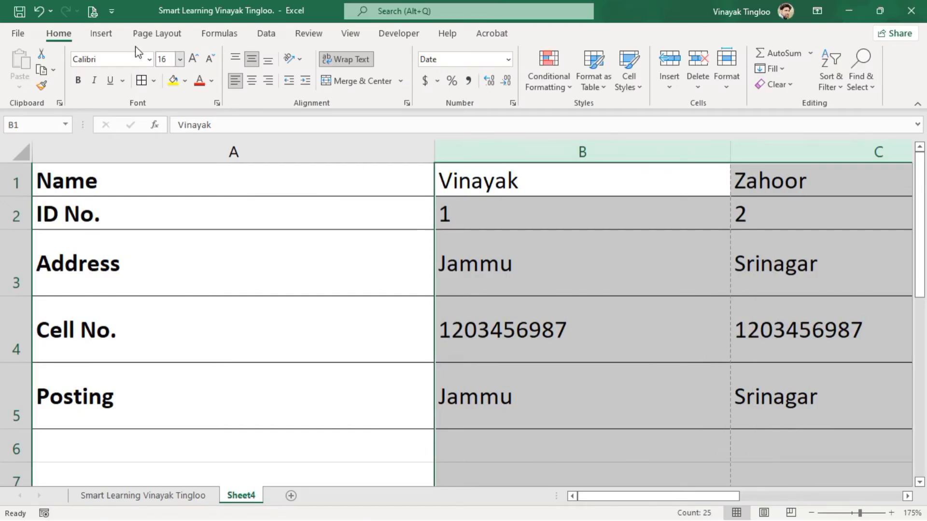
Compare the first and second pages in the print preview to see whether the row labels appear on both.
click(93, 12)
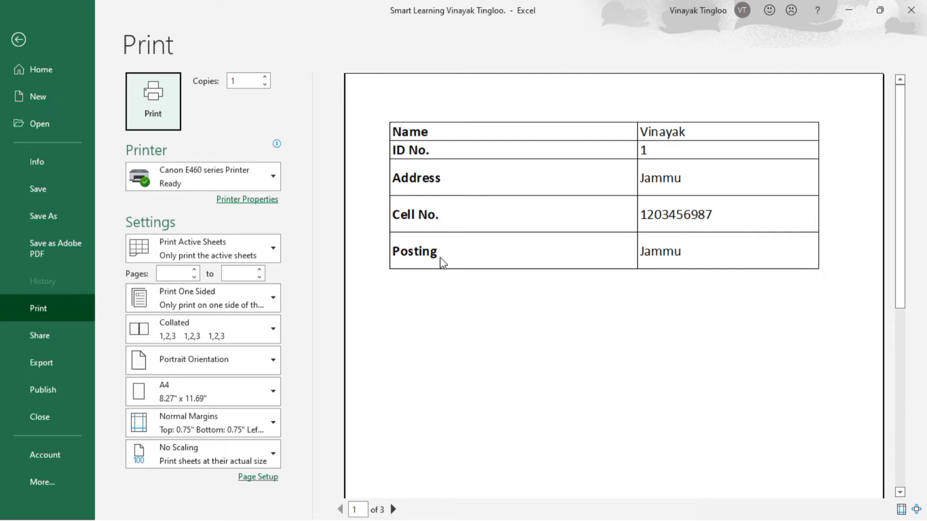
click(392, 509)
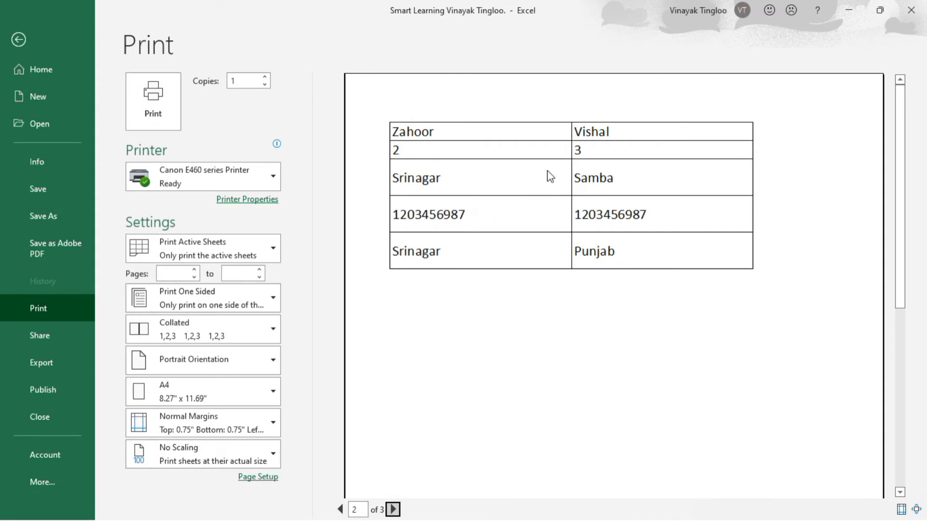
click(340, 509)
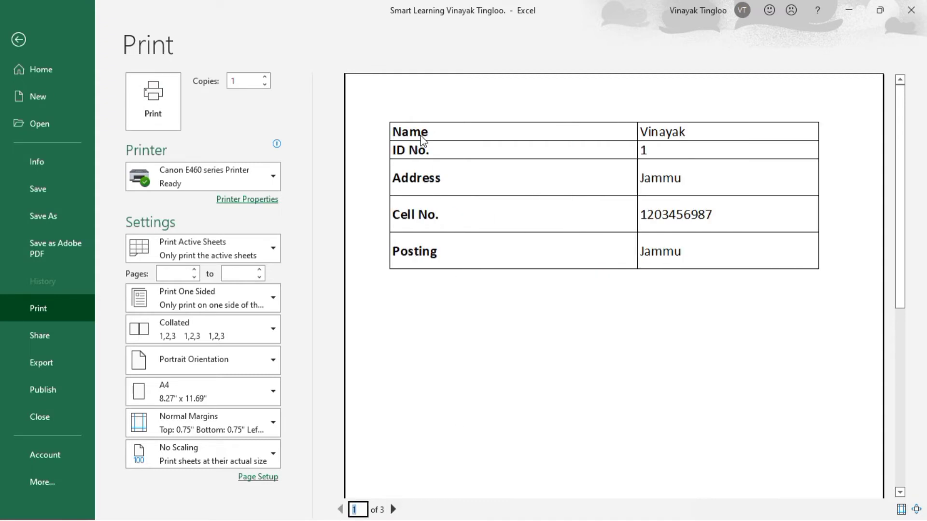
click(393, 509)
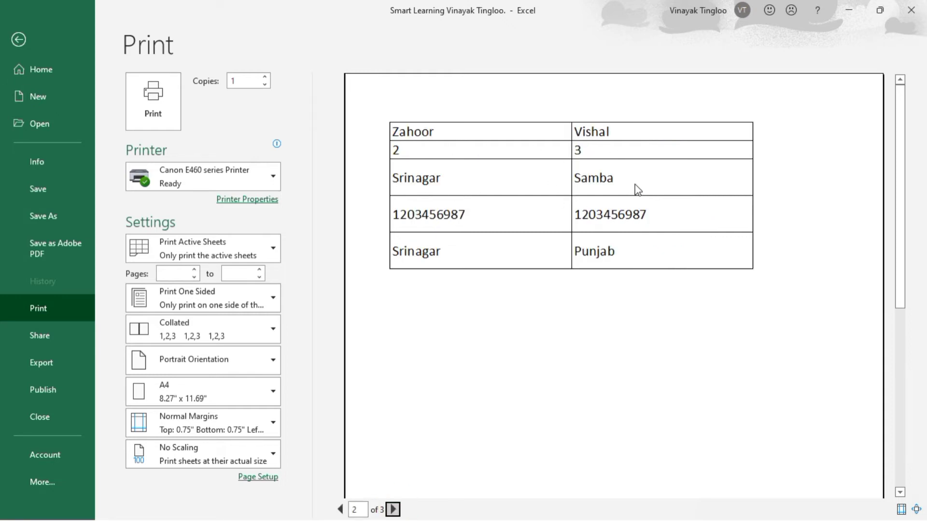
click(19, 40)
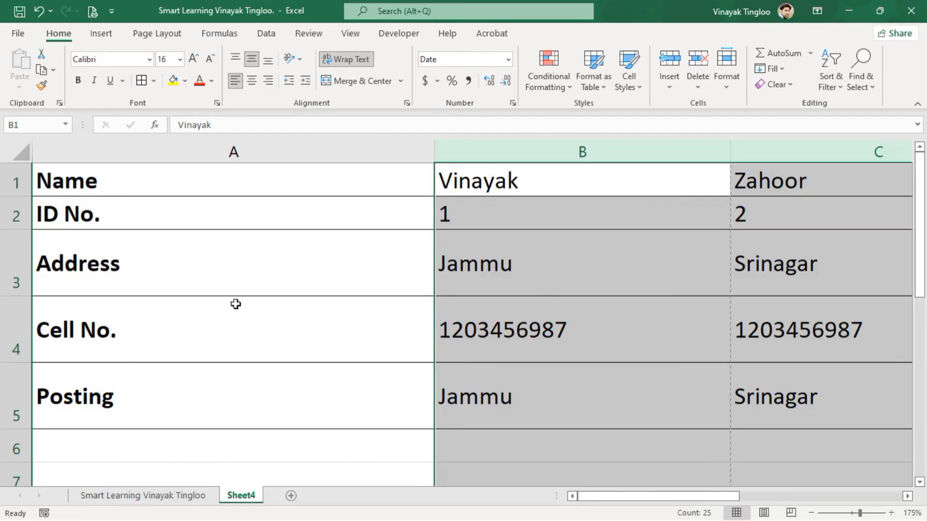
click(235, 304)
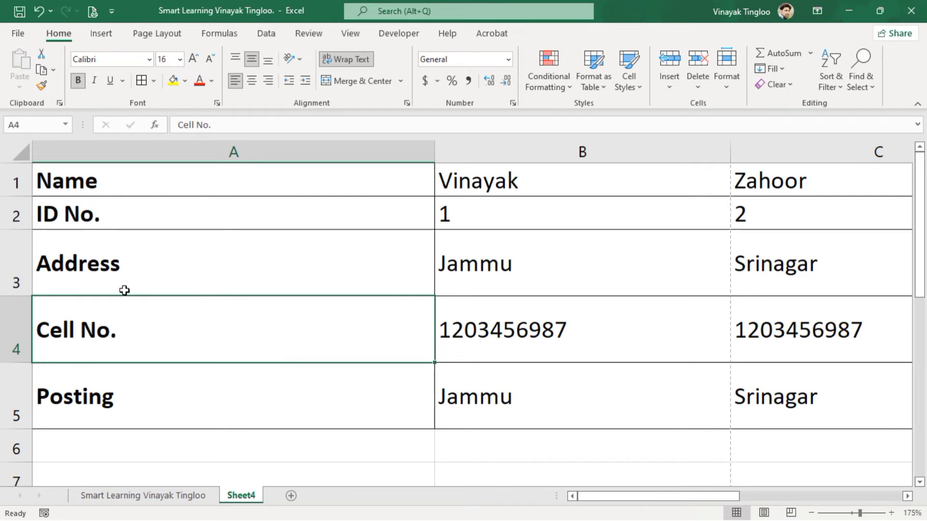
Name the whole of column A print_titles so that its row labels repeat on every printed page.
click(228, 151)
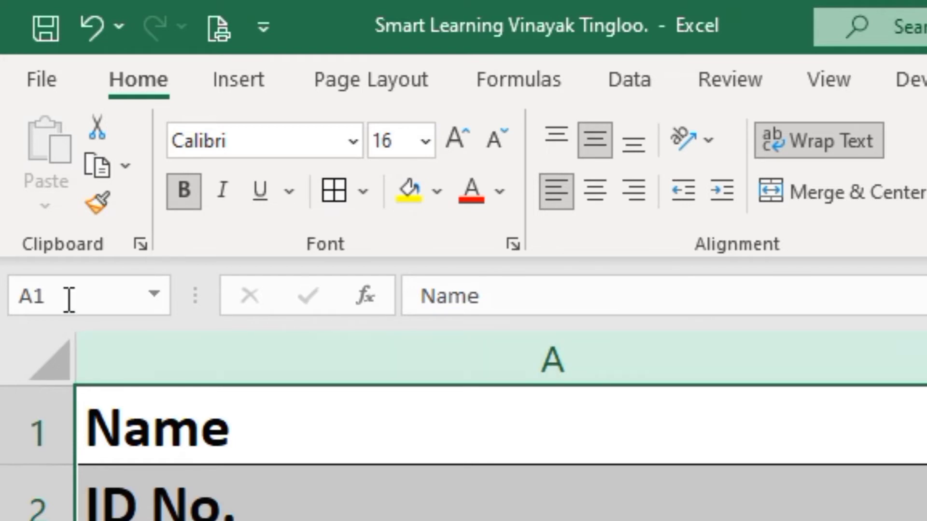
drag(68, 293, 21, 293)
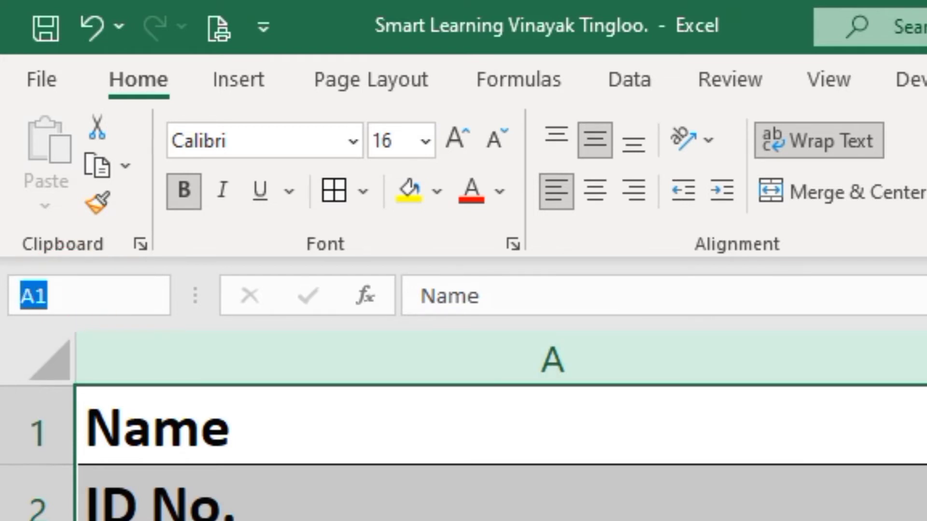
text(print)
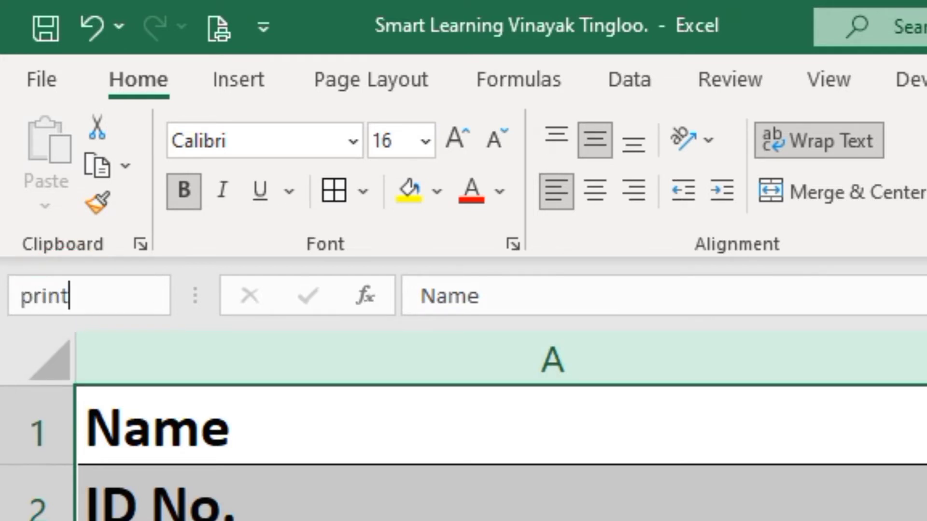
text(_title)
text(s)
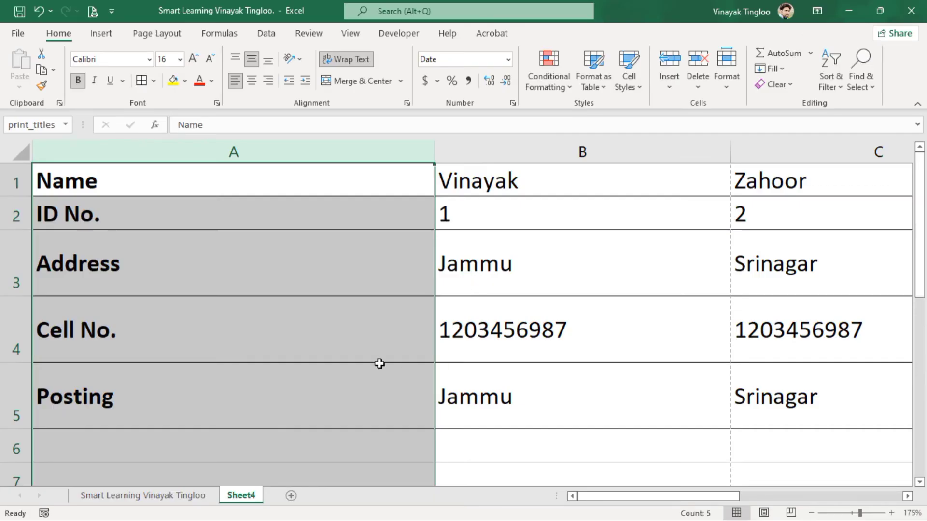
click(282, 284)
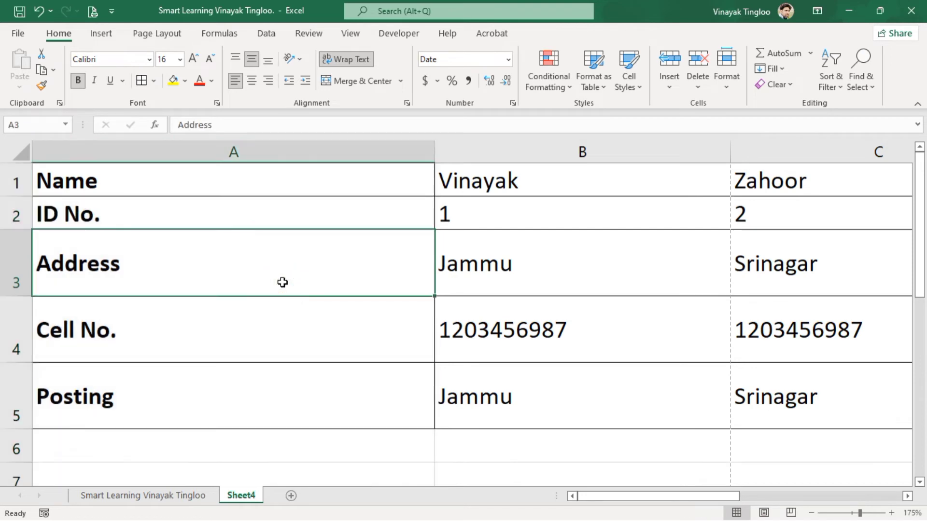
Page through the print preview to the last record and check the row labels on every page.
click(93, 10)
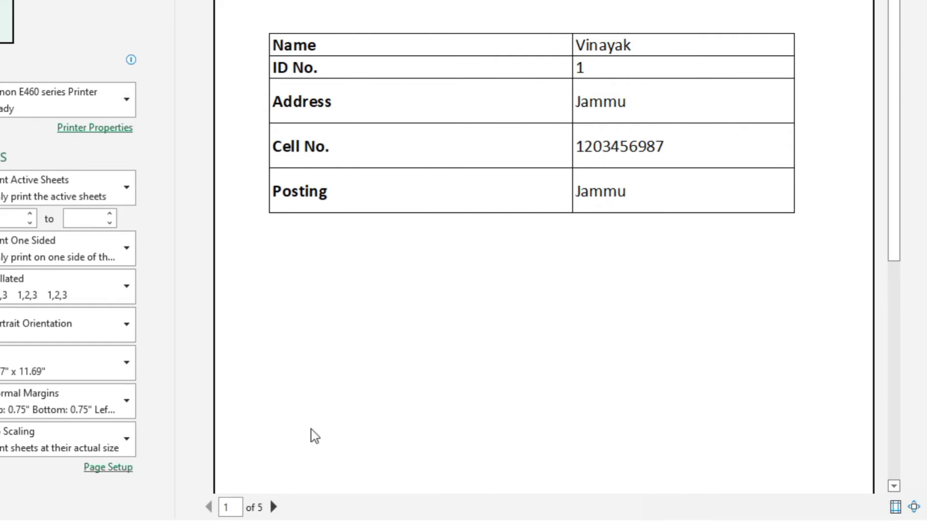
click(273, 507)
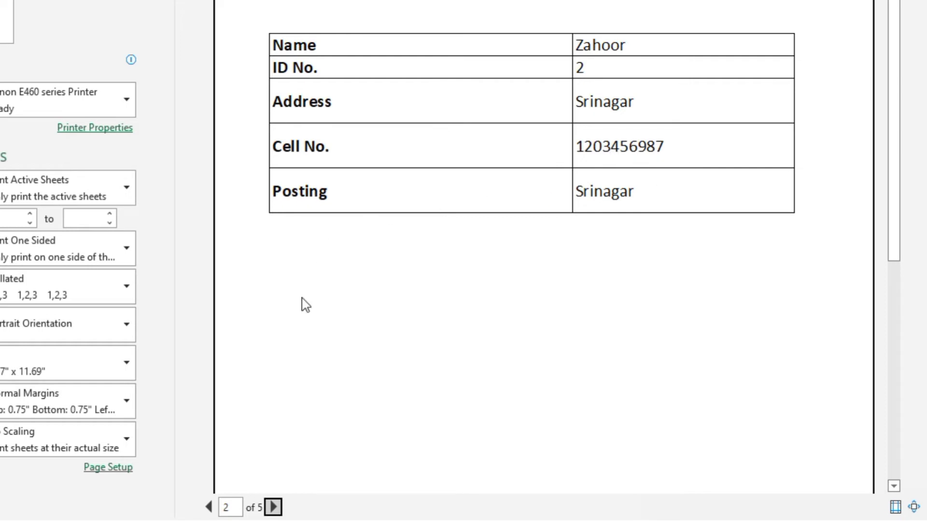
click(272, 507)
click(273, 507)
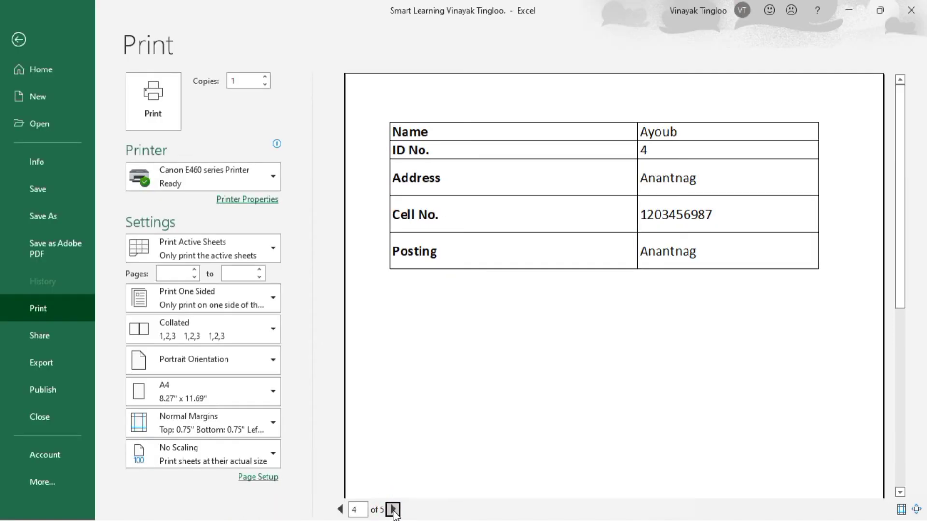
click(394, 509)
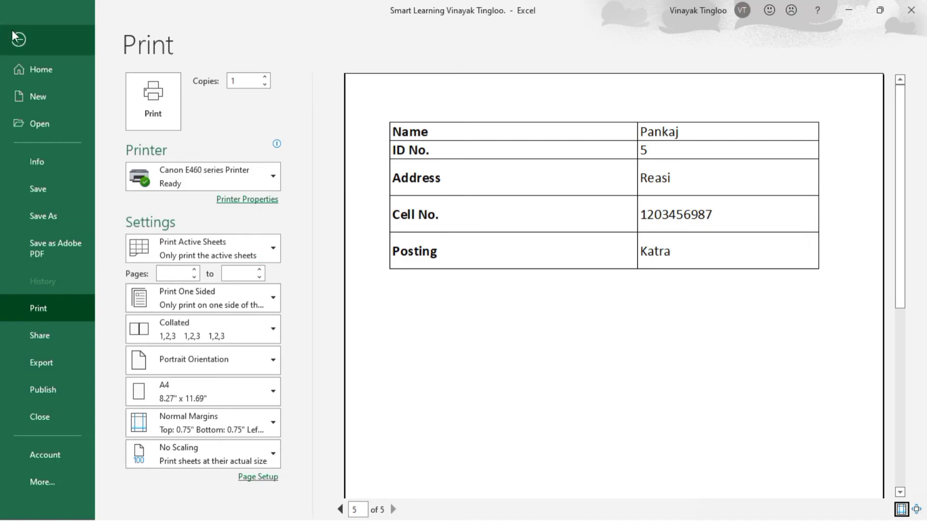
click(18, 38)
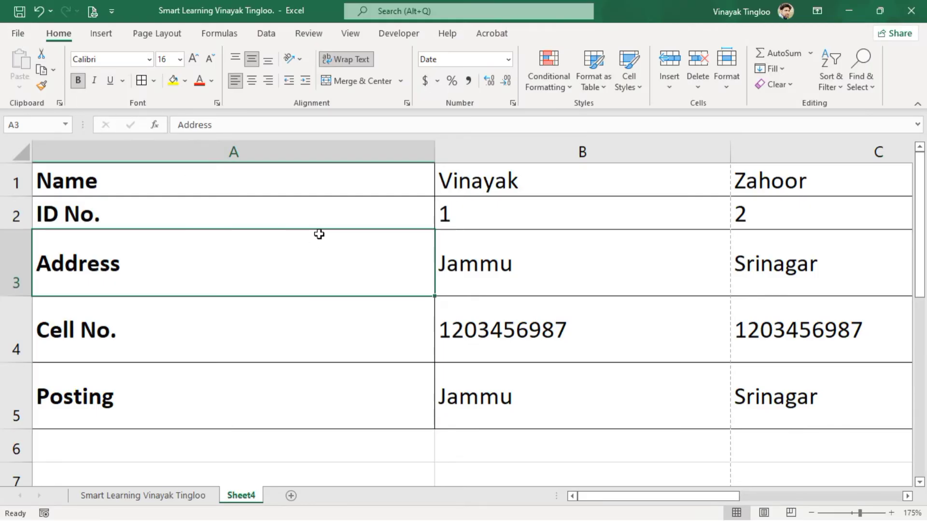
Reopen the print preview and review the records from the first page to the fourth.
scroll(319, 234, down, 5)
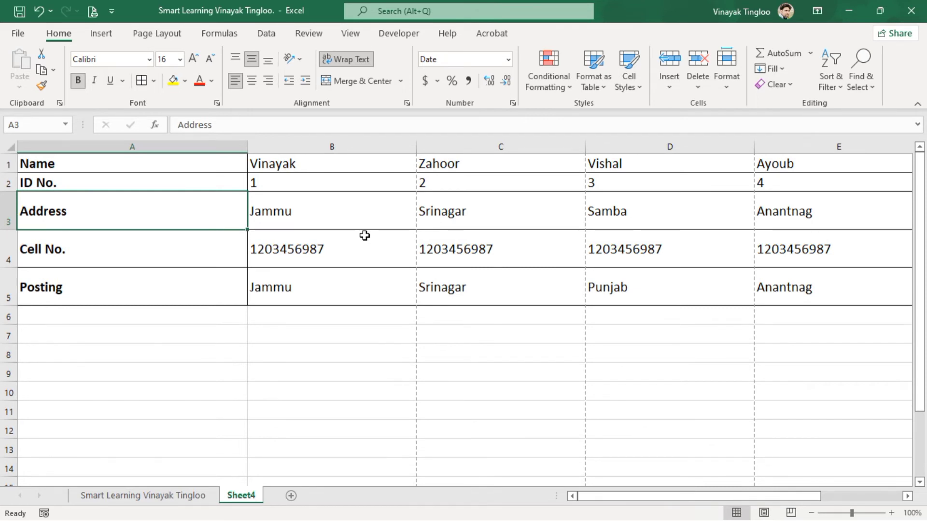
click(94, 10)
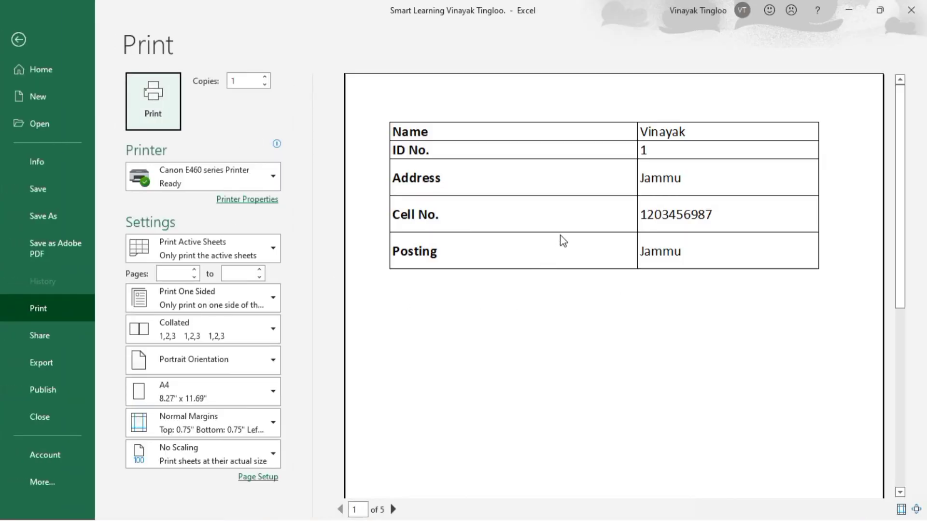
scroll(561, 239, down, 1)
scroll(560, 241, up, 1)
click(393, 510)
click(393, 509)
click(392, 510)
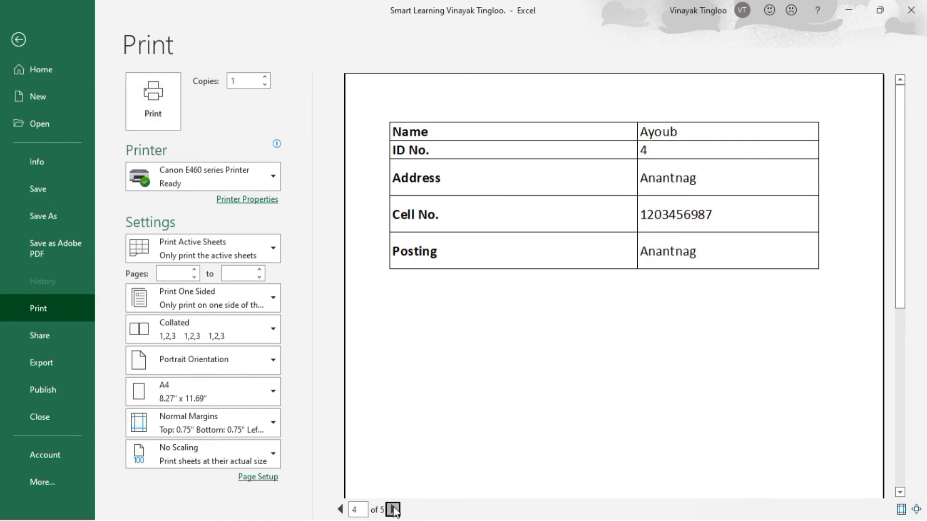
click(15, 41)
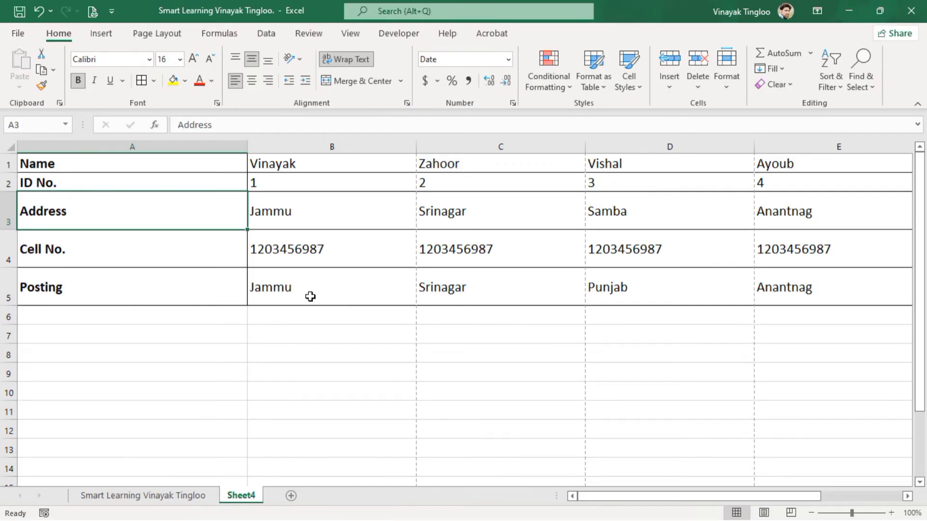
Enter "Date:" in cell A10 and "Signature" in cell B10 below the table.
click(112, 392)
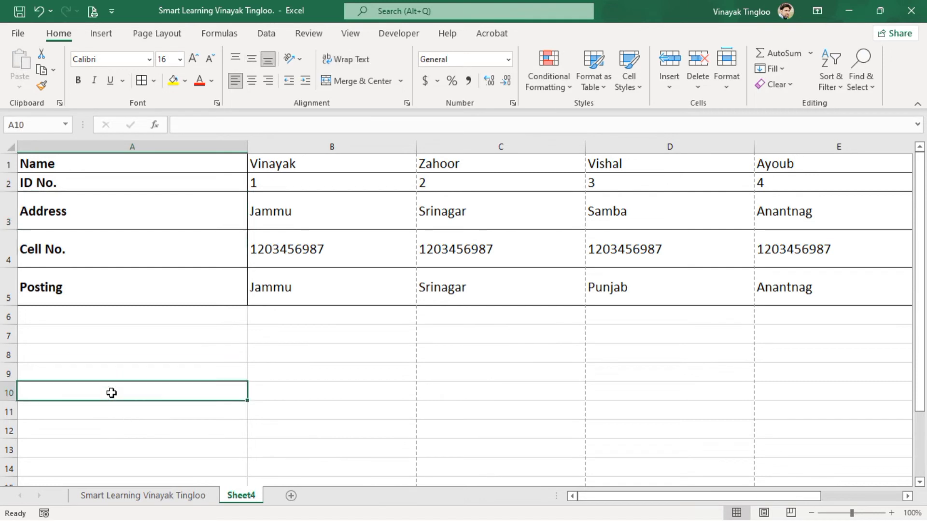
text(DAte)
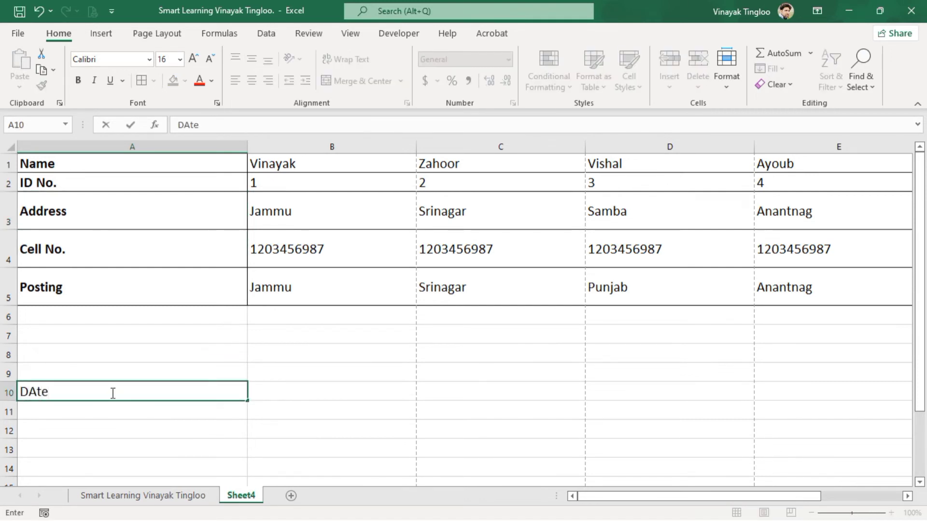
text(:)
key(Tab)
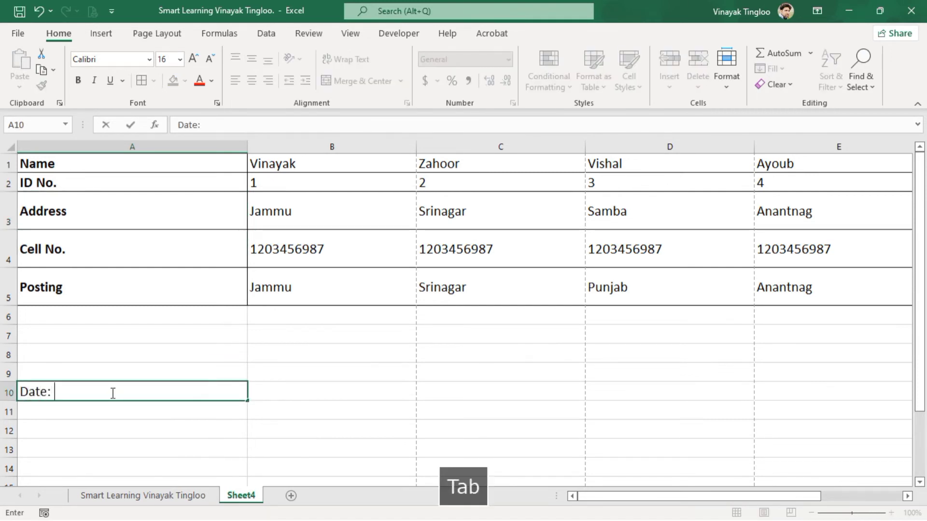
text(Signa)
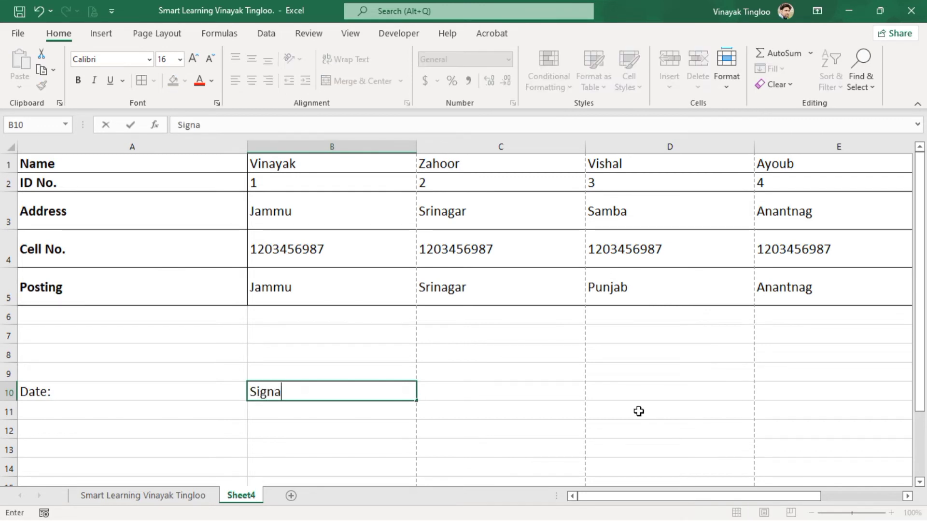
text(ture)
click(527, 417)
Make the Date and Signature labels in A10:B10 bold.
drag(127, 389, 355, 386)
click(80, 81)
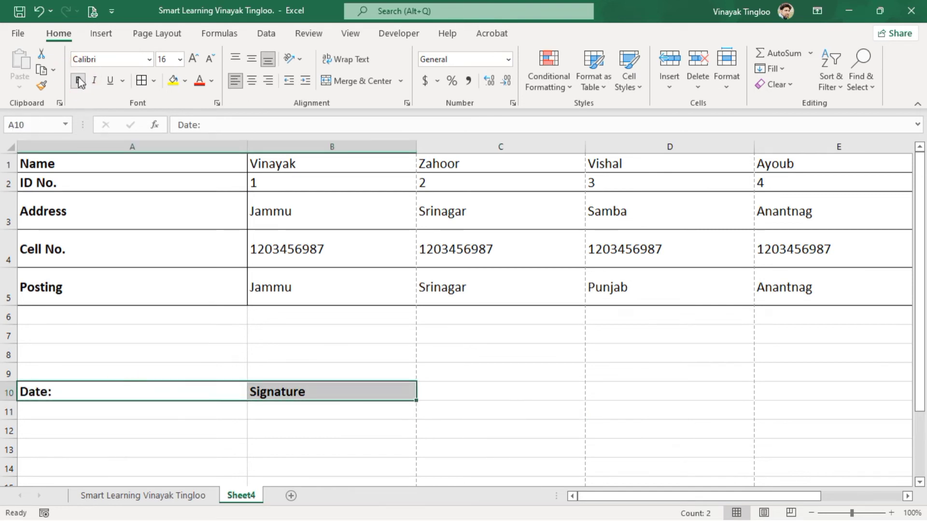
click(331, 353)
Copy the bold Signature label from B10 across row 10 through F10 so every record column has it.
click(303, 393)
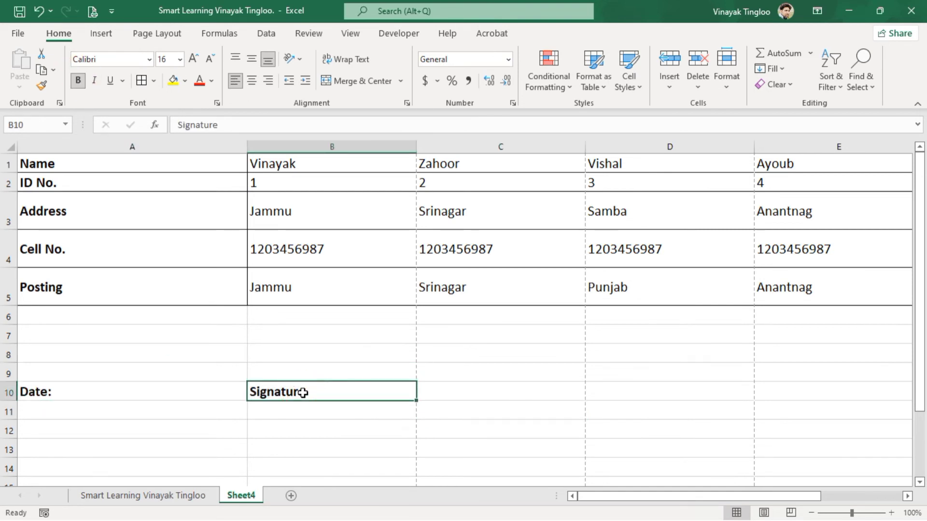
key(ctrl+c)
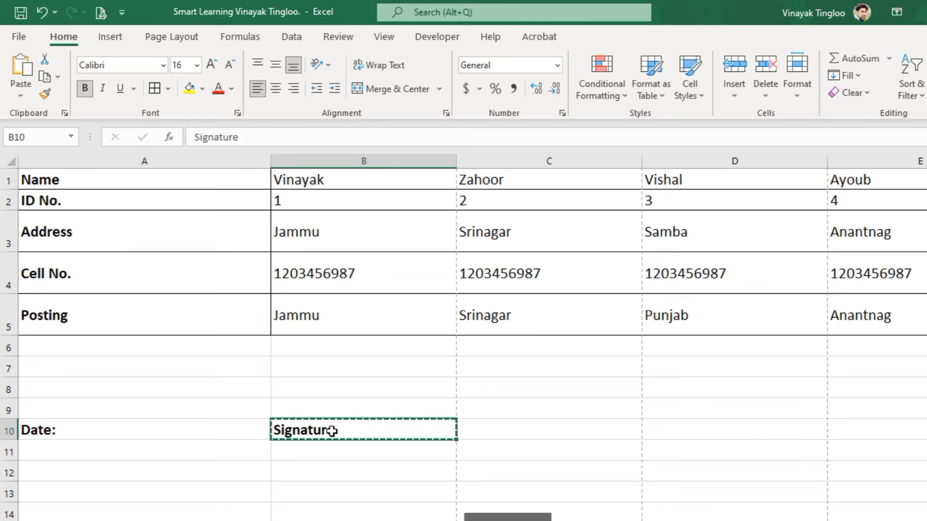
click(338, 323)
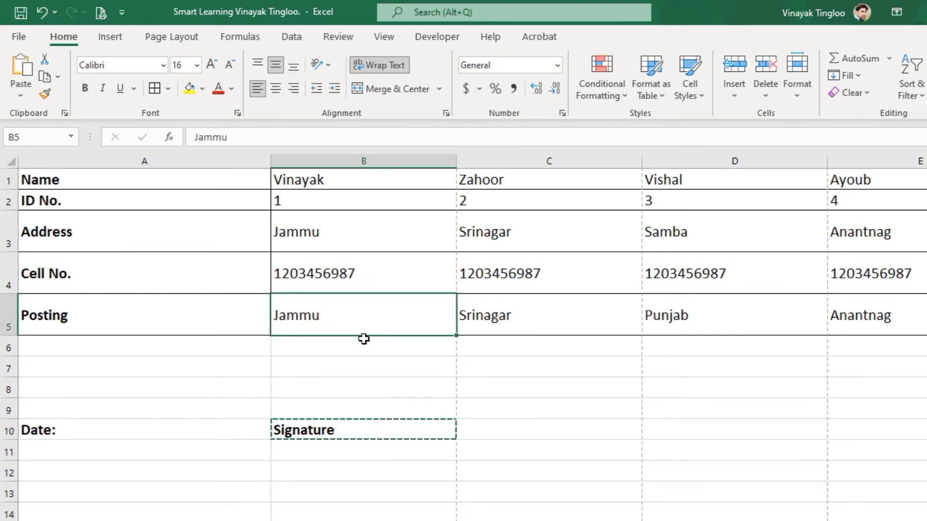
key(Right)
key(Right)
key(Right)
key(Right)
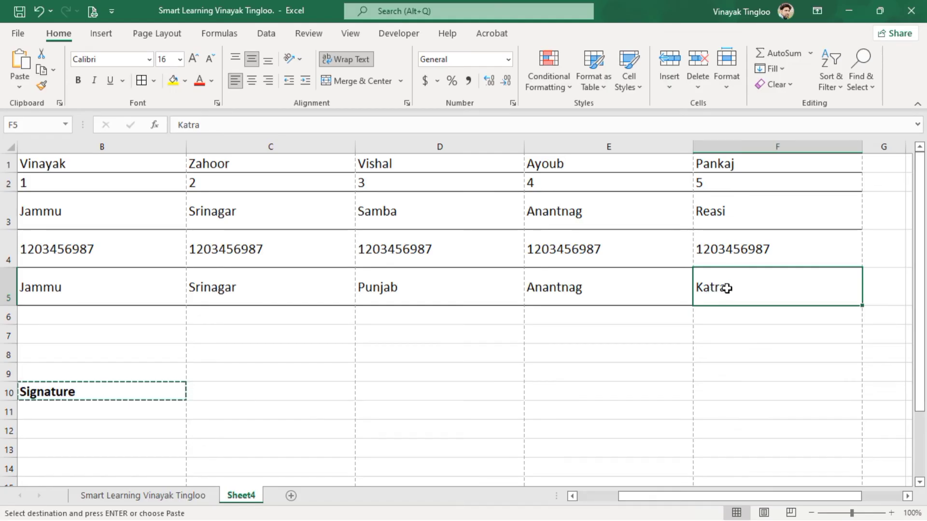
click(10, 392)
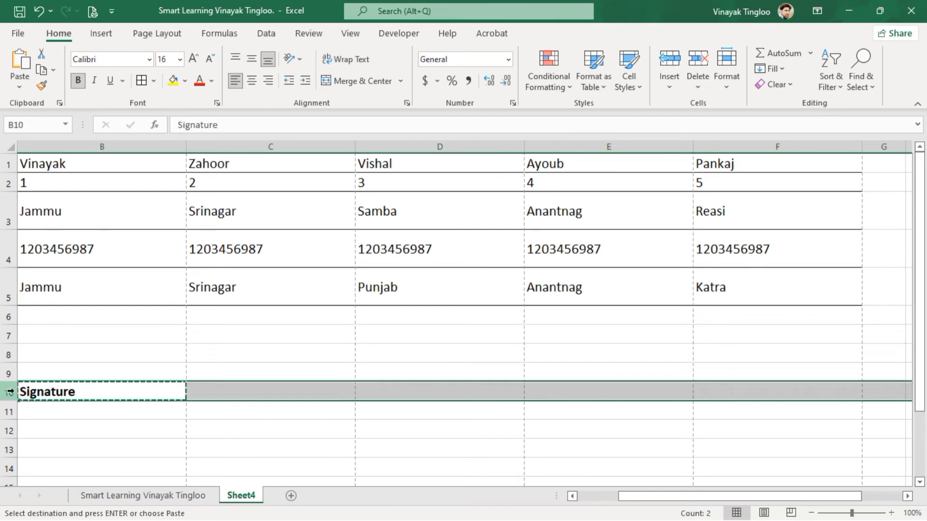
click(762, 389)
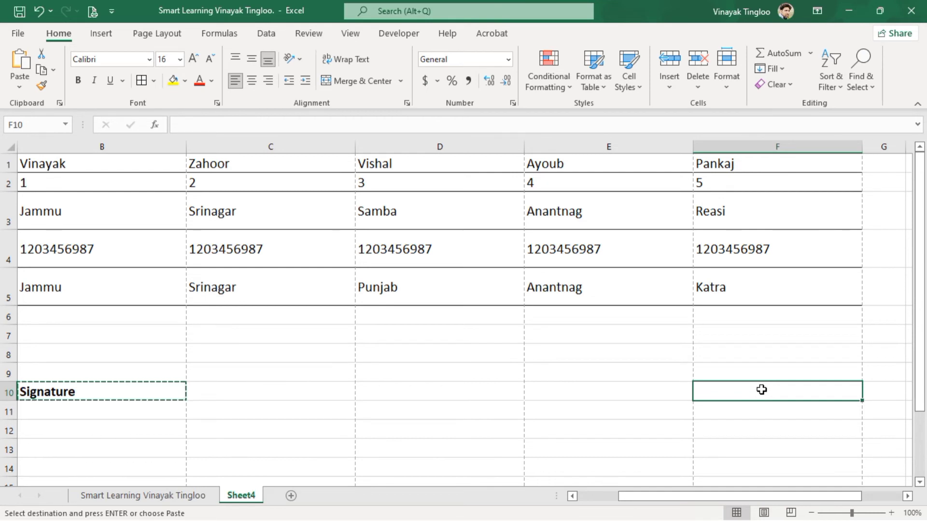
key(ctrl+shift+Left)
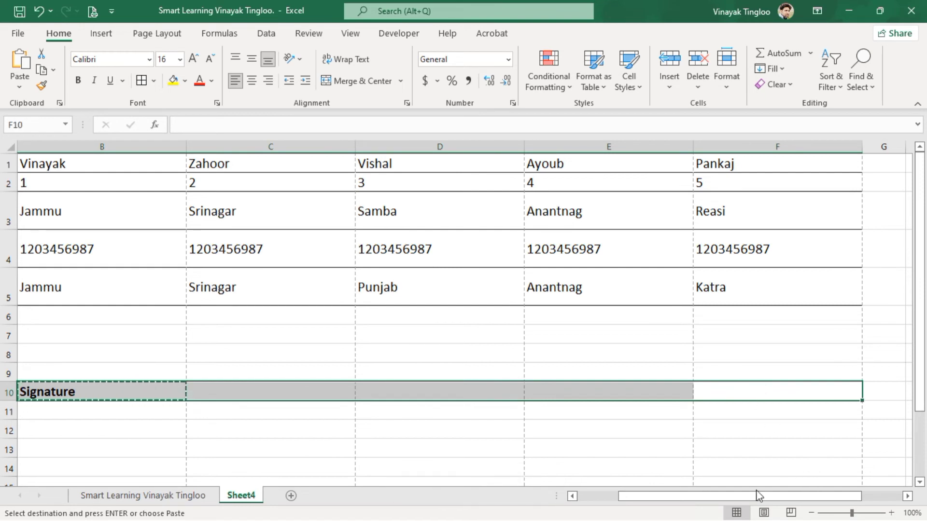
drag(662, 499, 620, 508)
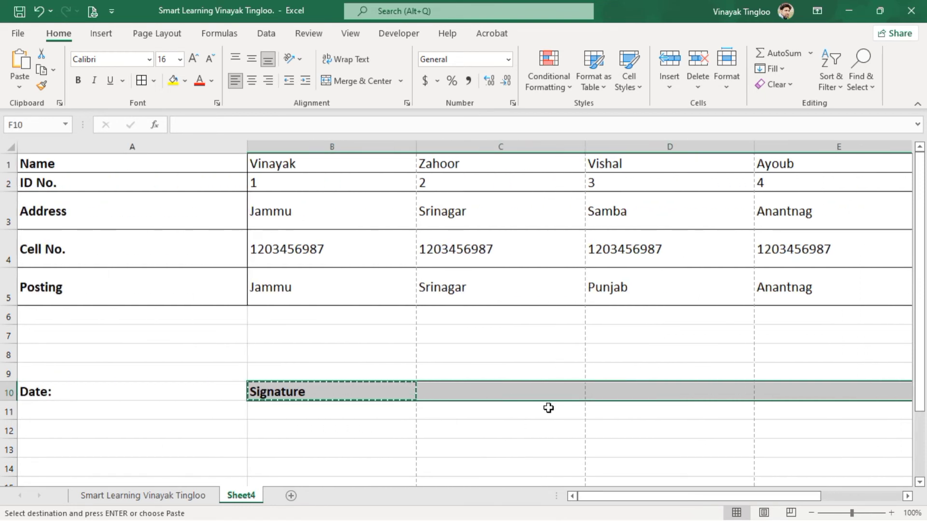
key(ctrl+v)
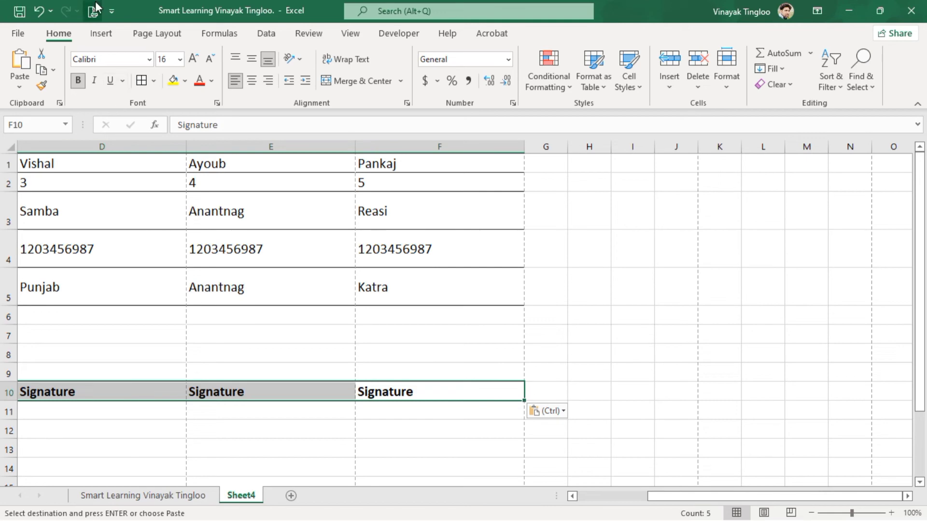
Check the date and signature labels on the first three pages in the print preview and return to the sheet.
click(93, 13)
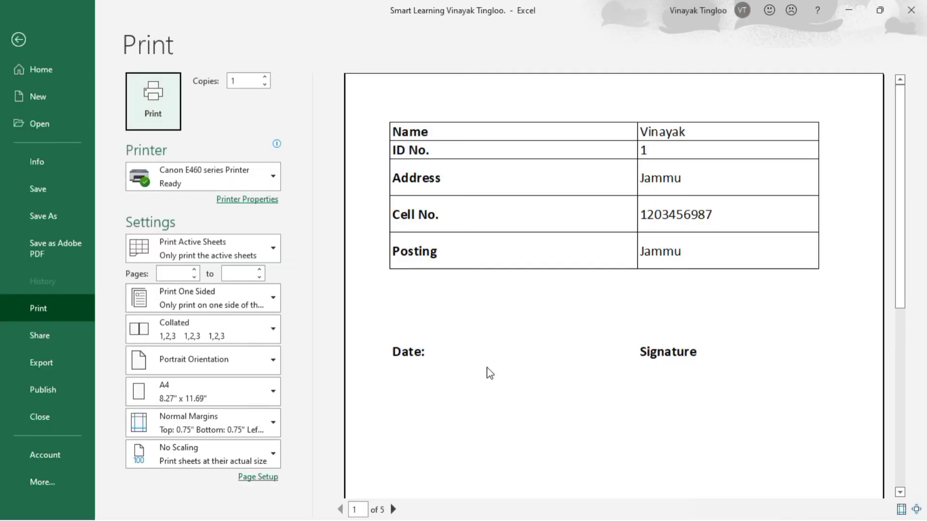
click(393, 509)
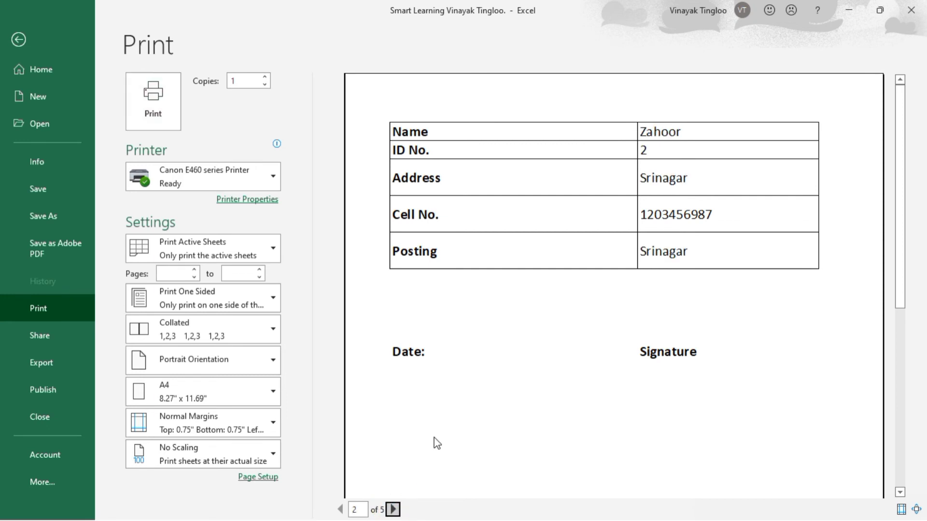
click(393, 510)
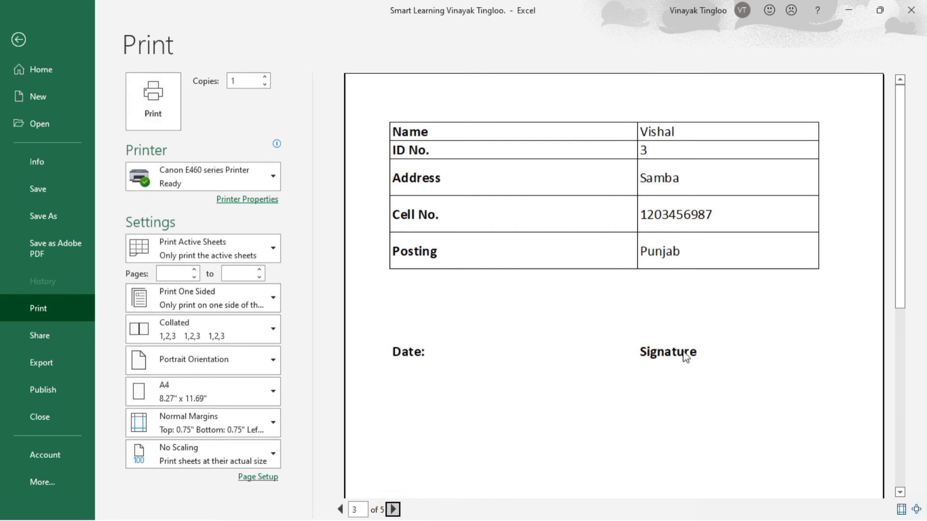
click(20, 39)
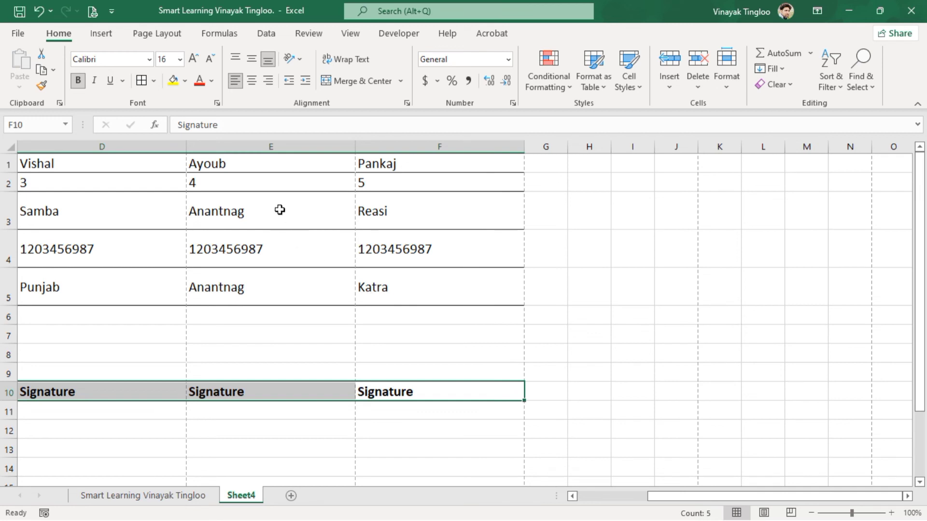
Add a custom page header with "Smart Learning" followed by the presenter's full name in the header's right section.
click(93, 12)
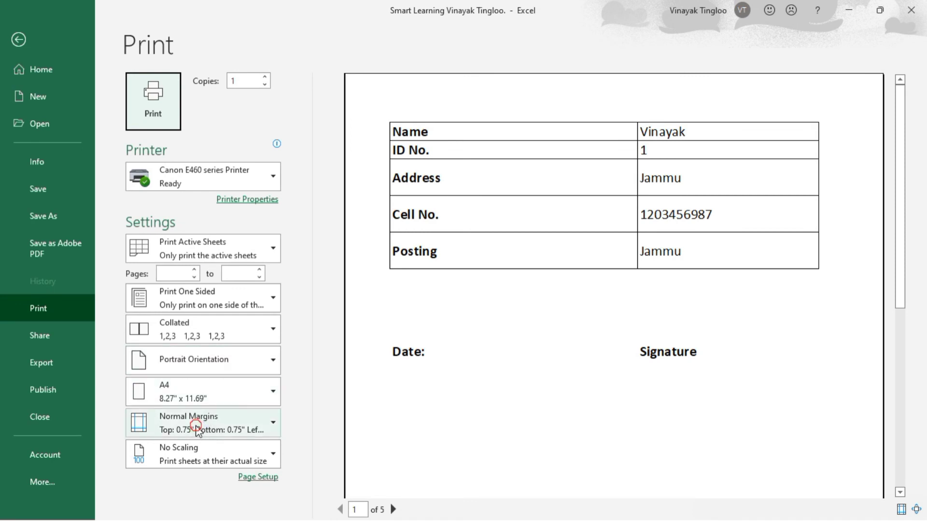
click(196, 429)
click(193, 397)
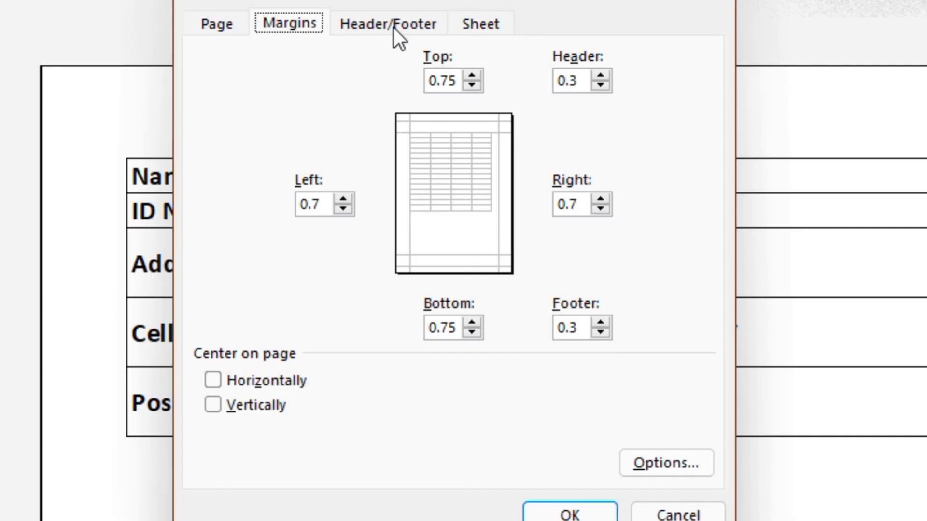
click(531, 56)
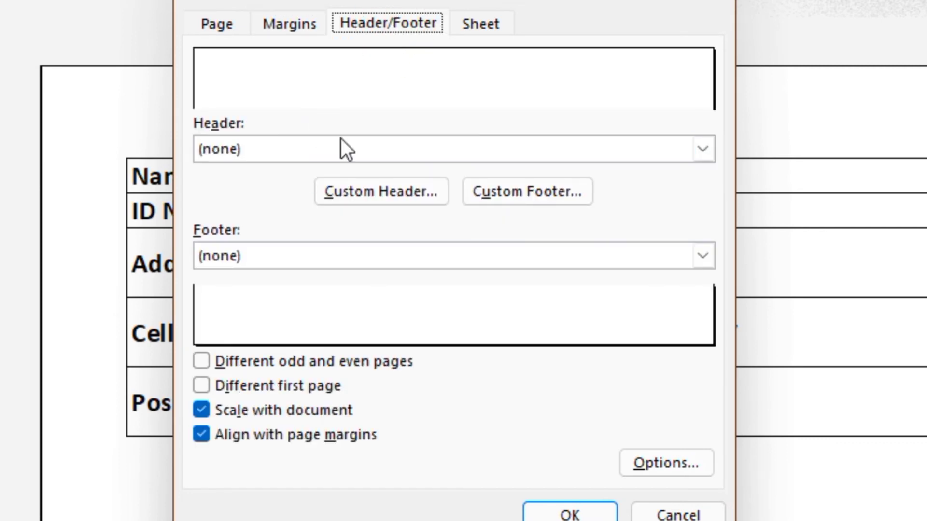
click(369, 191)
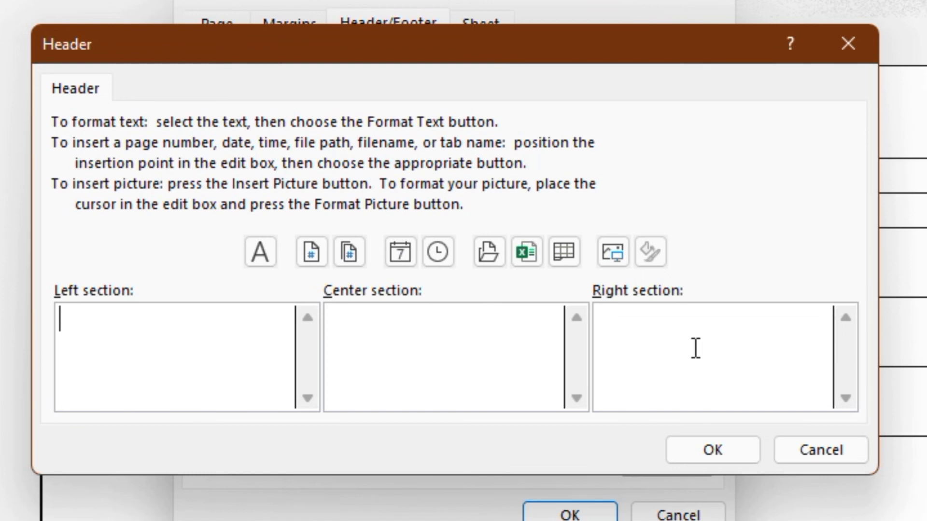
click(663, 342)
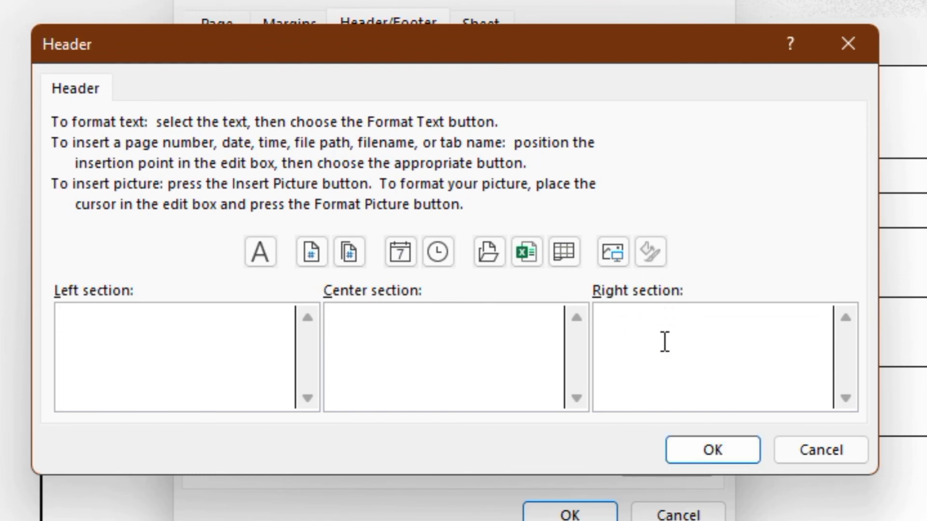
text(Smart)
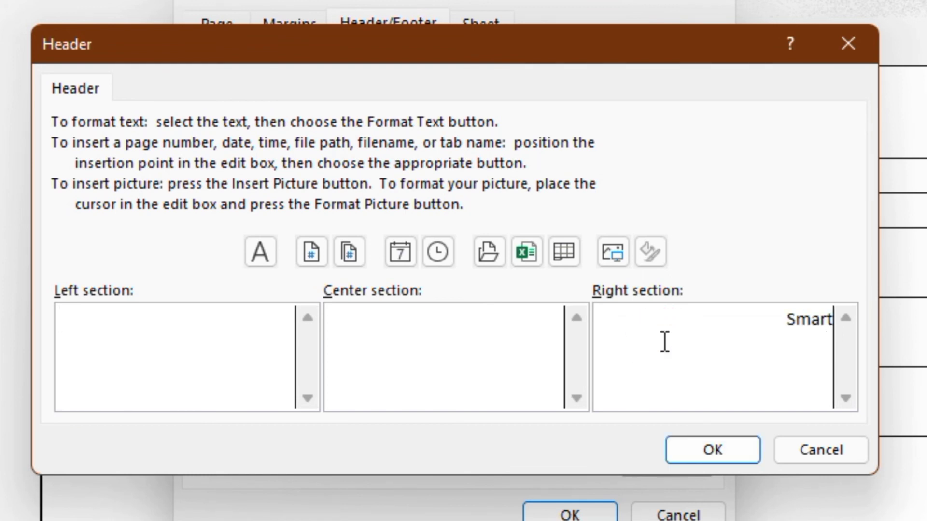
text( Learning)
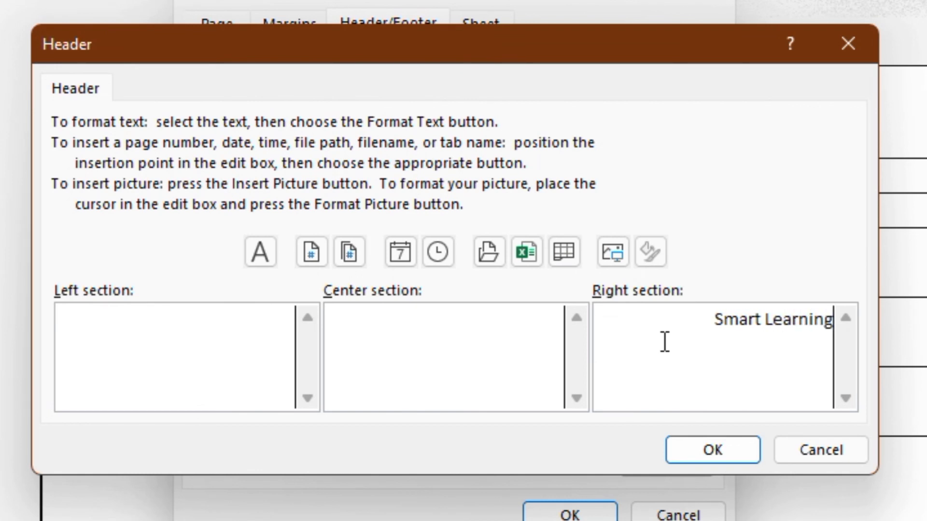
text( VInayak Ti)
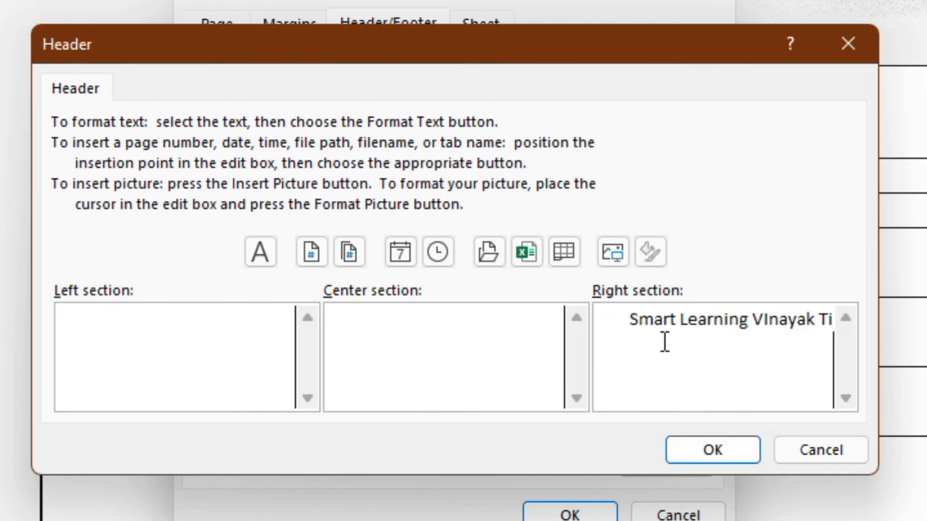
text(ngloo)
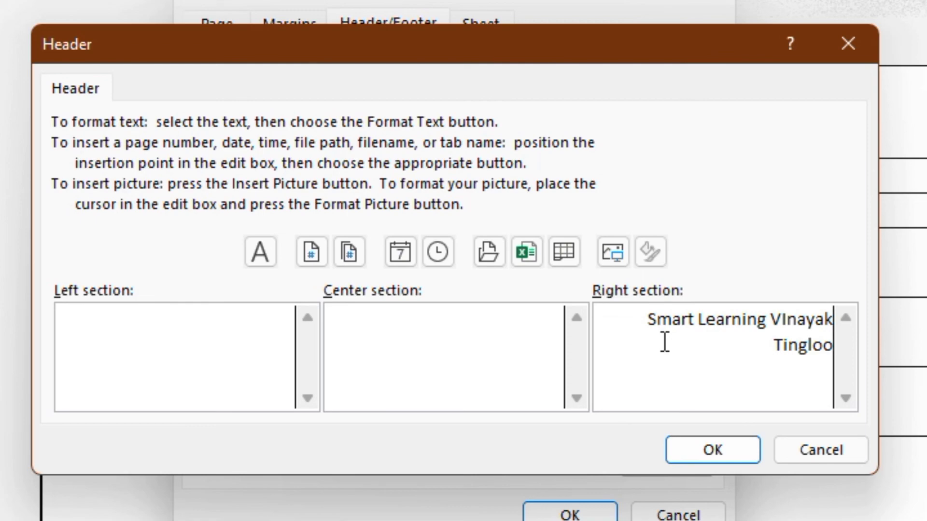
click(718, 451)
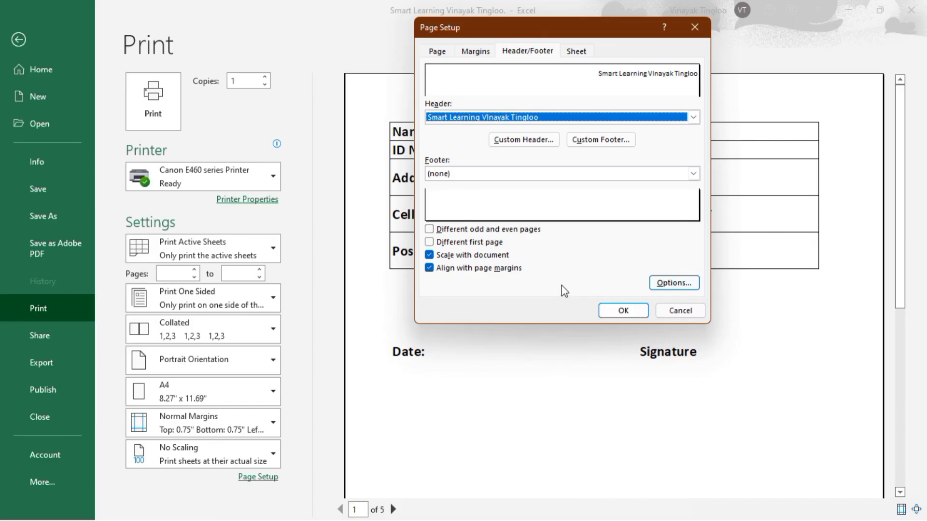
click(625, 310)
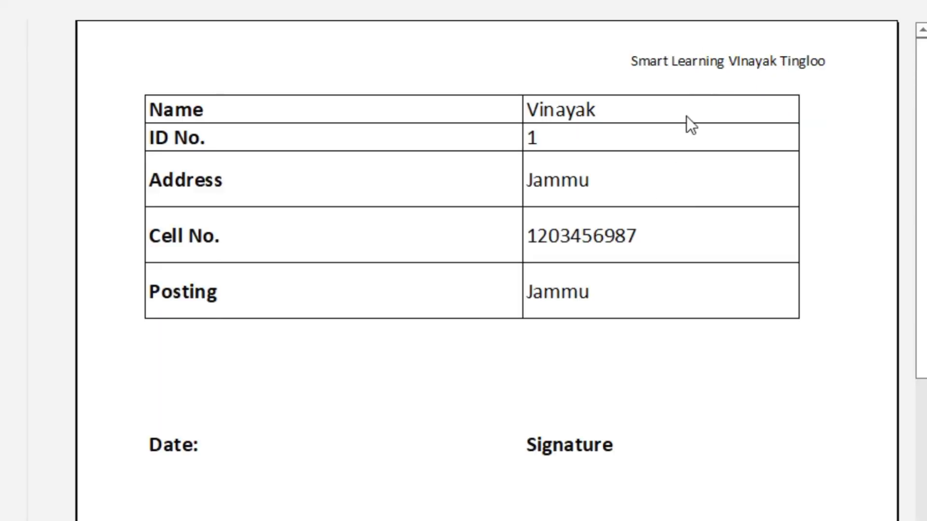
Page through the print preview to the fifth record, checking the header on each page, and return to the sheet.
key(Page_Down)
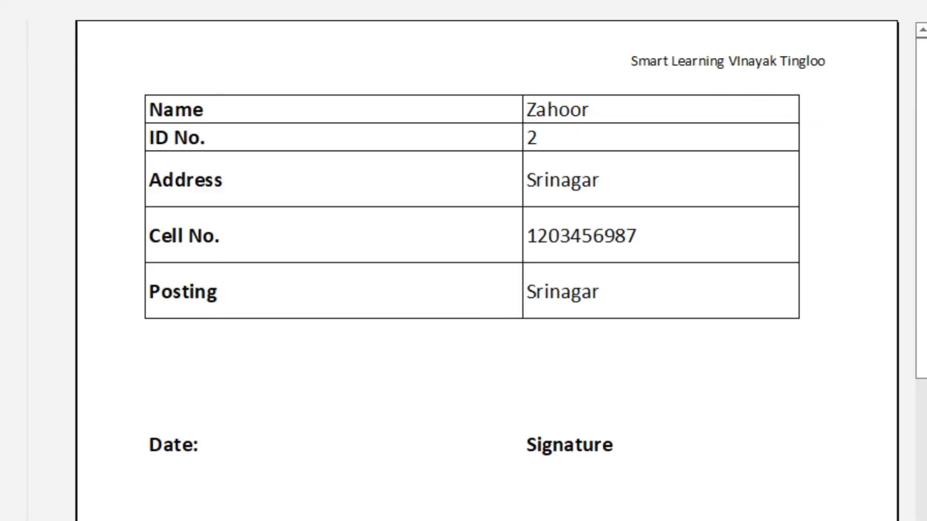
key(Page_Down)
key(Page_Down)
key(Page_Down)
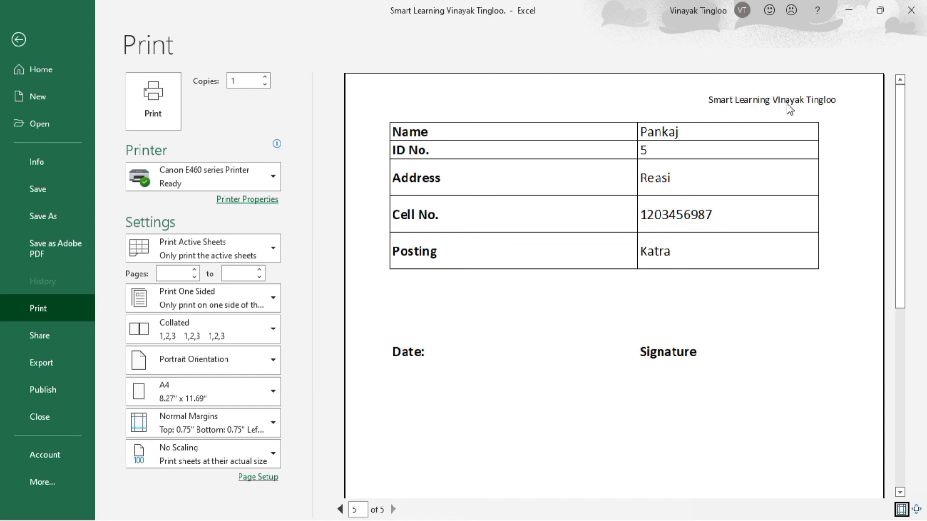
click(18, 39)
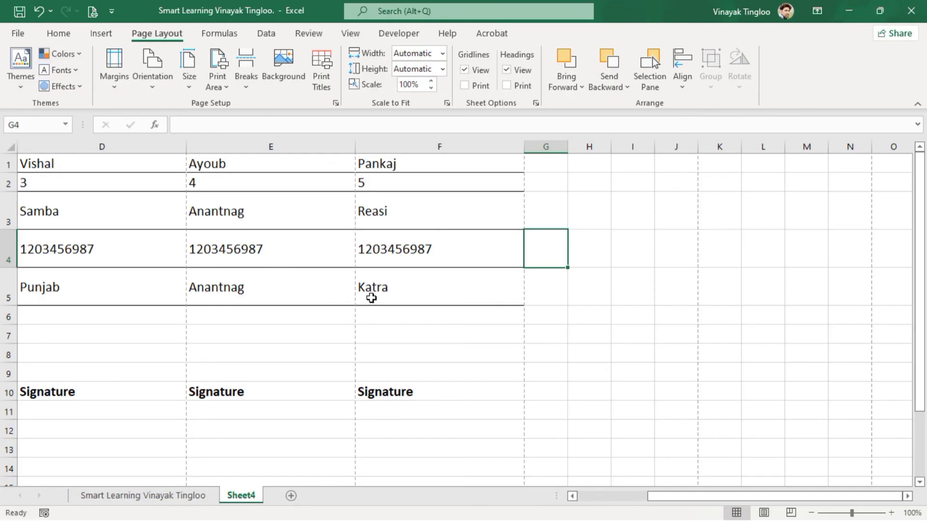